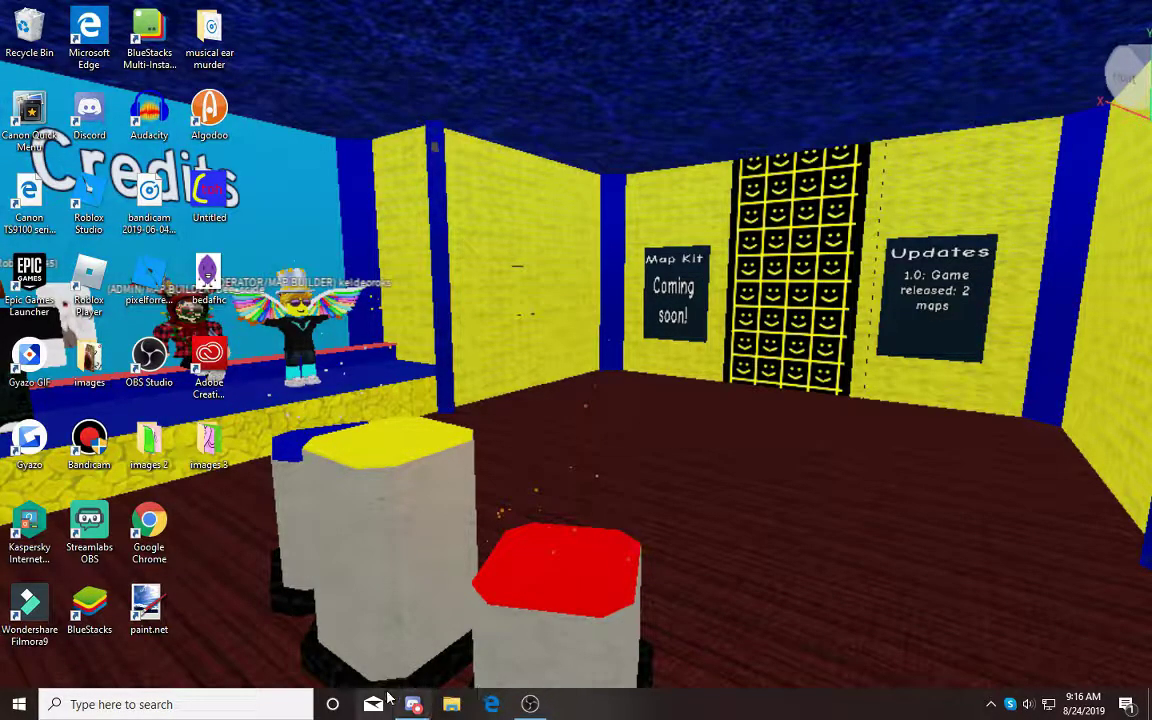
Open Google Chrome and dismiss the offer to restore the previous pages.
left_click(285, 706)
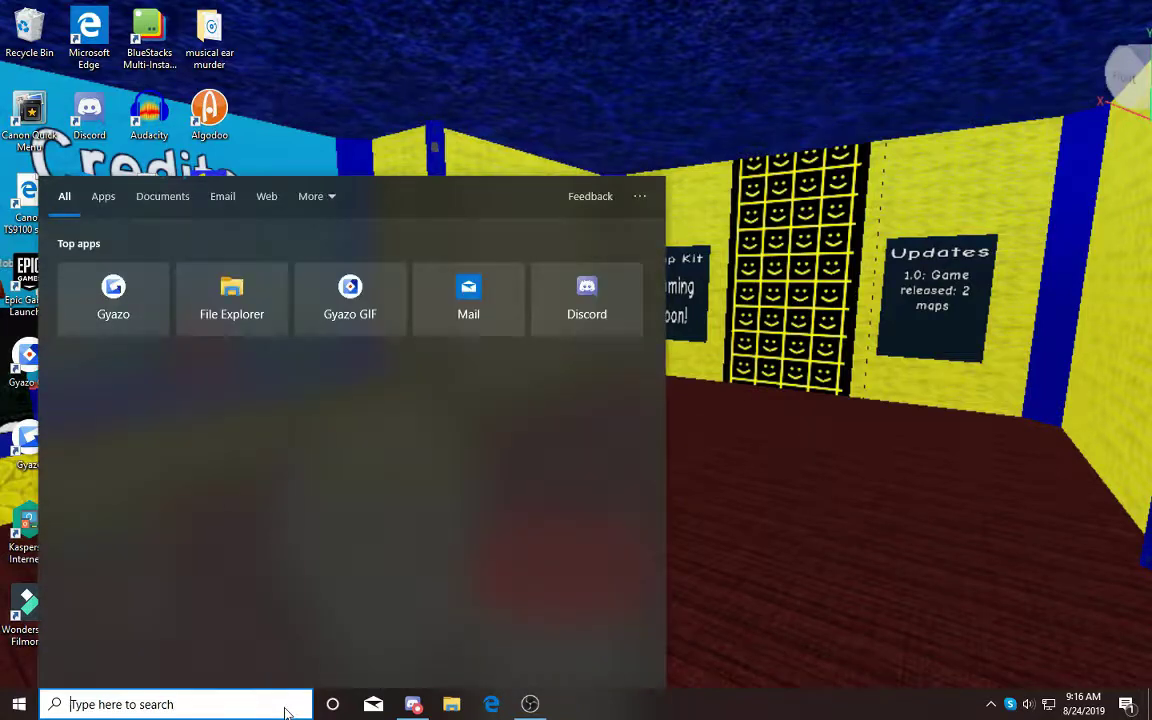
type("google")
left_click(157, 270)
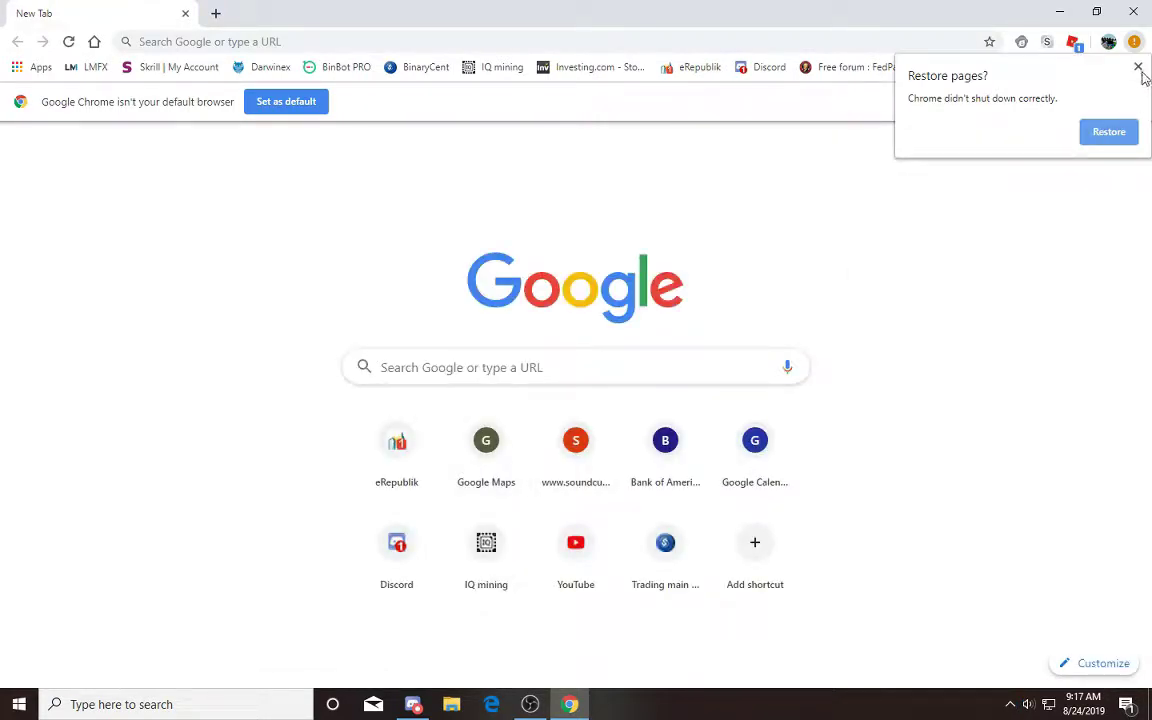
left_click(1138, 69)
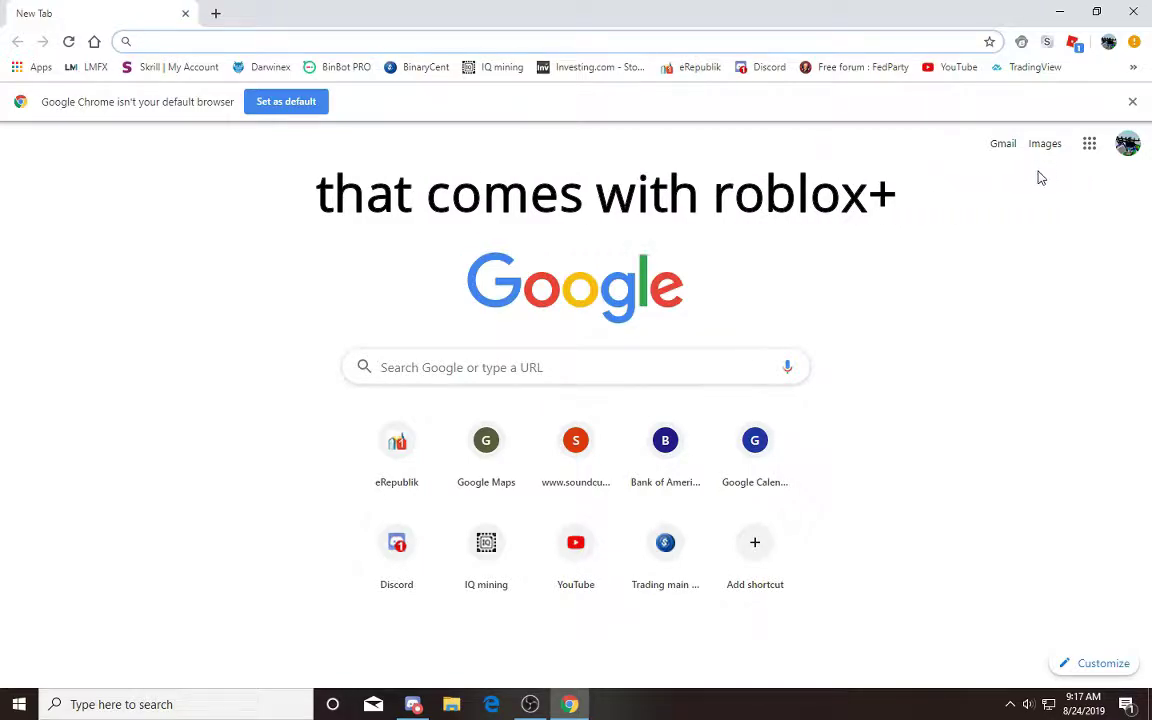
Load the Roblox catalog at roblox.com/catalog in Chrome.
left_click(413, 704)
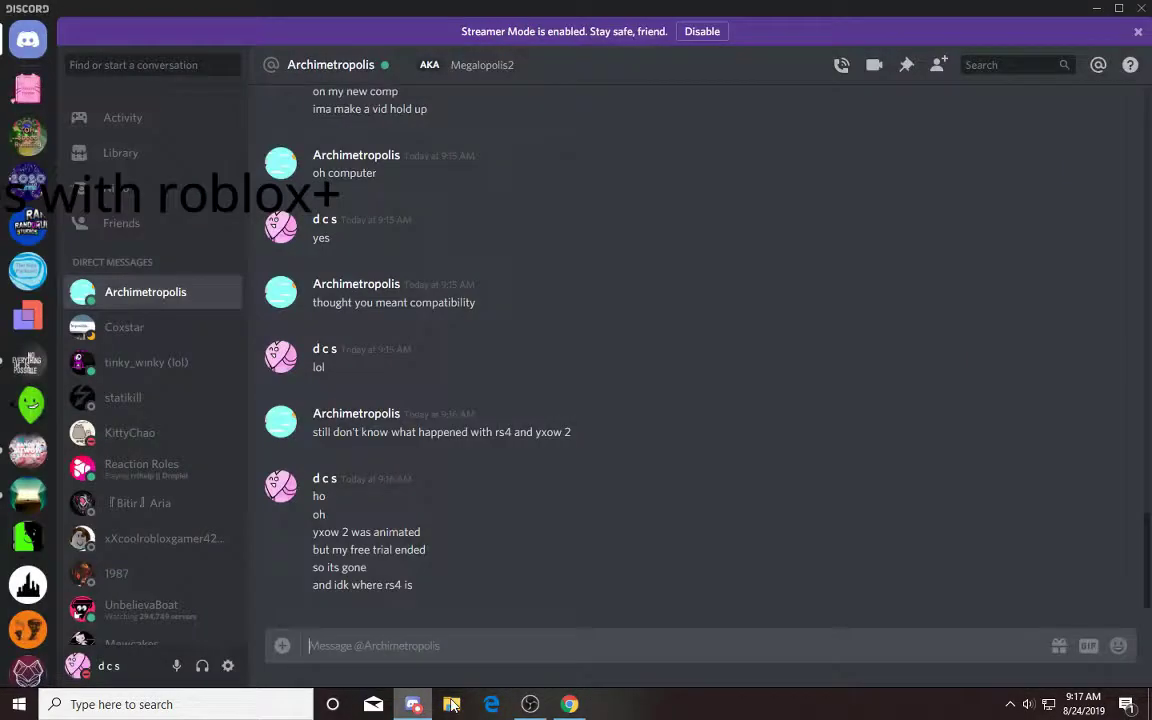
left_click(569, 704)
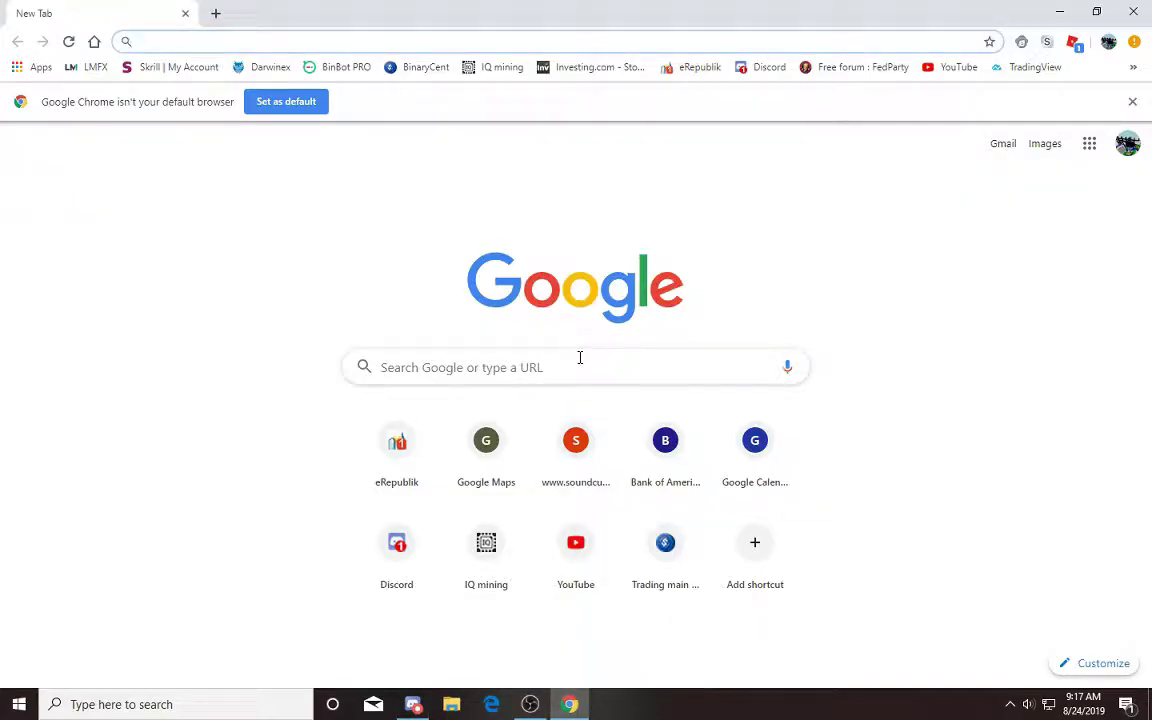
left_click(501, 358)
type("roblox,c")
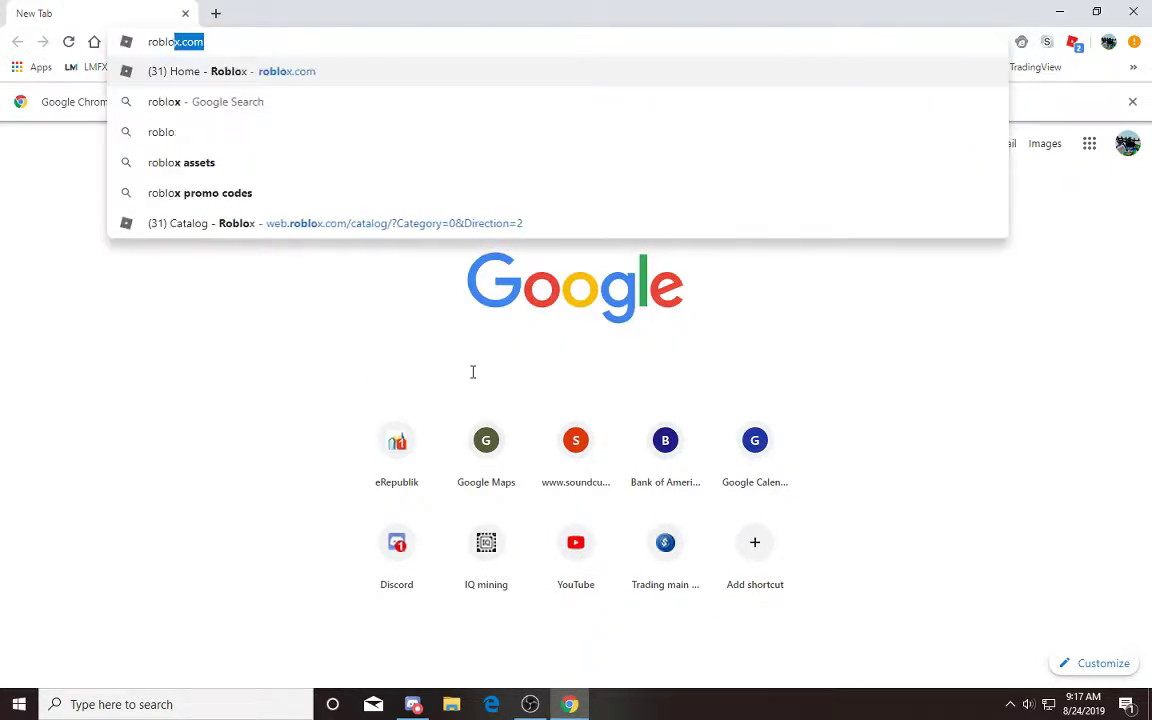
key("BackSpace")
key("BackSpace")
type(".com/catalog")
key("Return")
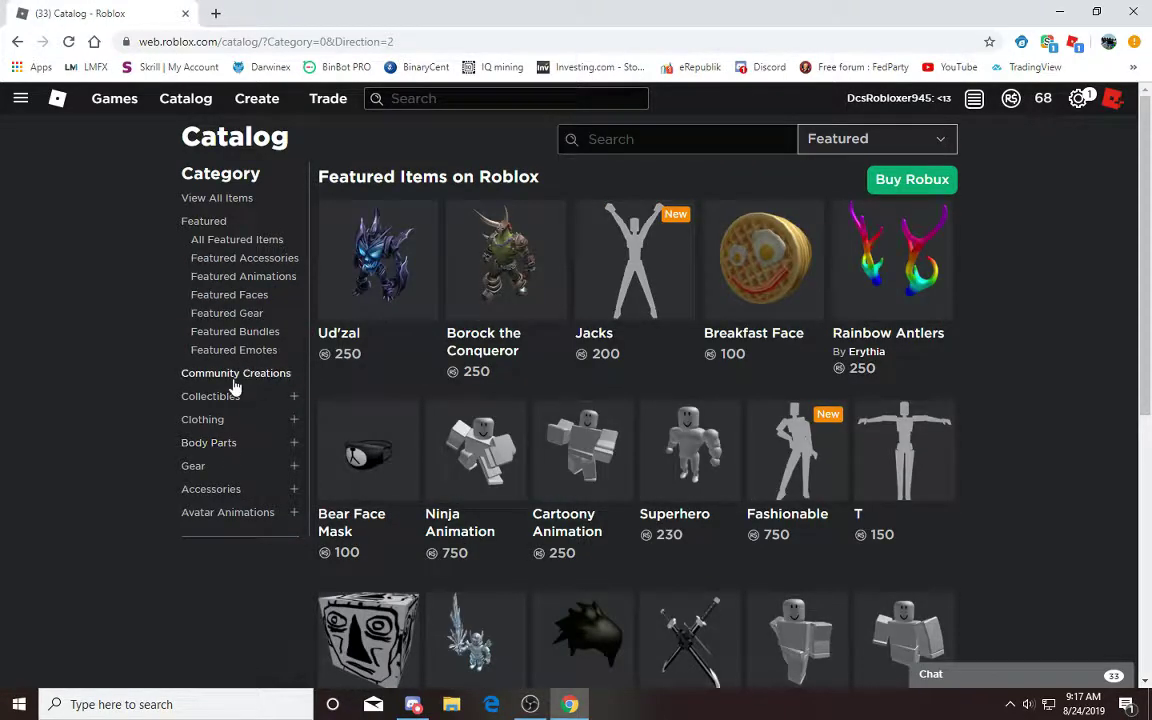
Filter the catalog to Community Creations and browse through to the second page of items.
left_click(234, 377)
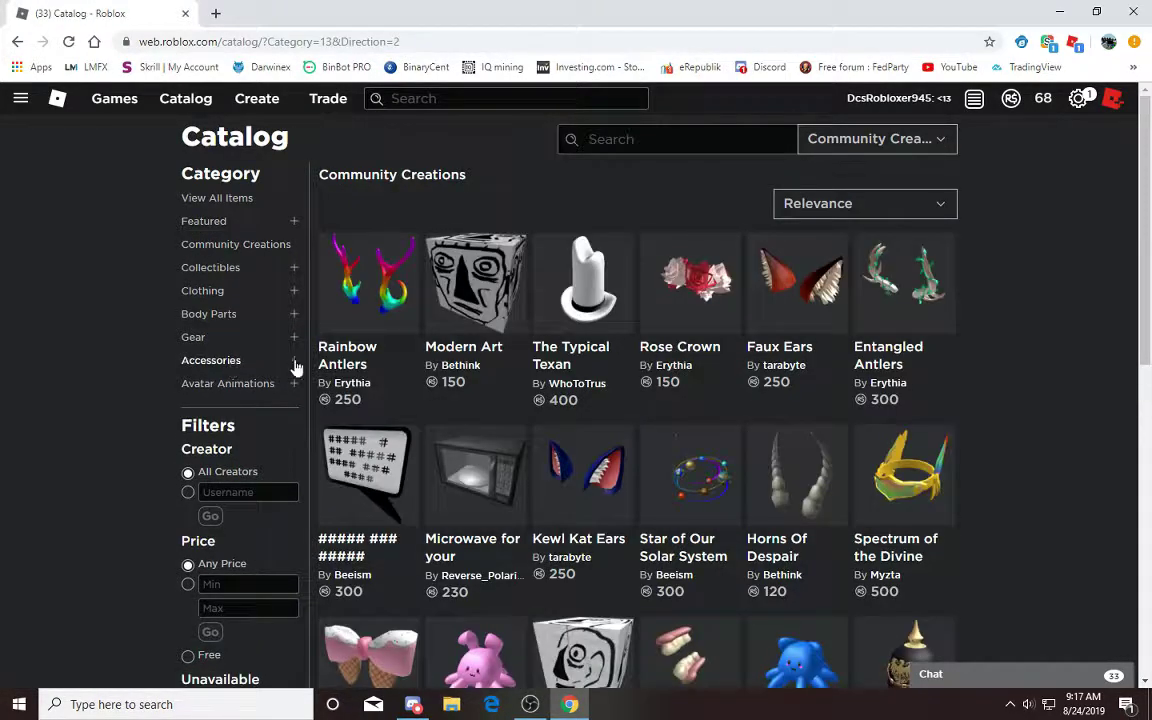
scroll(508, 398, "down", 1)
scroll(508, 398, "down", 2)
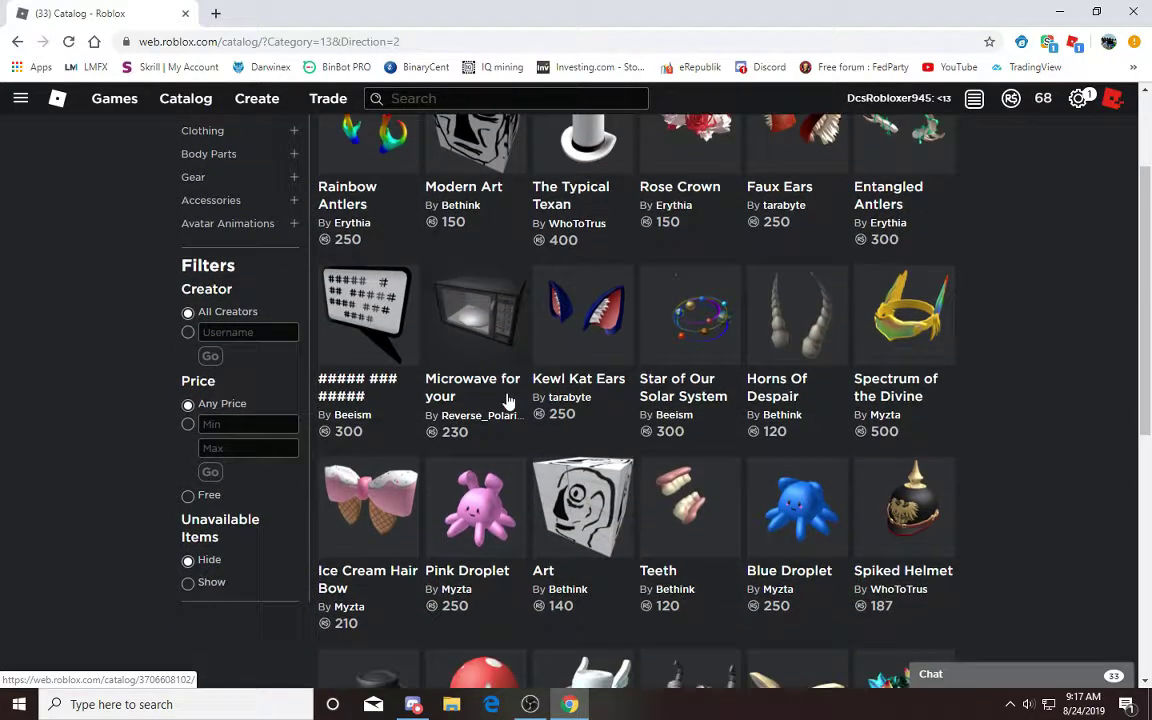
scroll(466, 327, "up", 1)
scroll(466, 327, "down", 3)
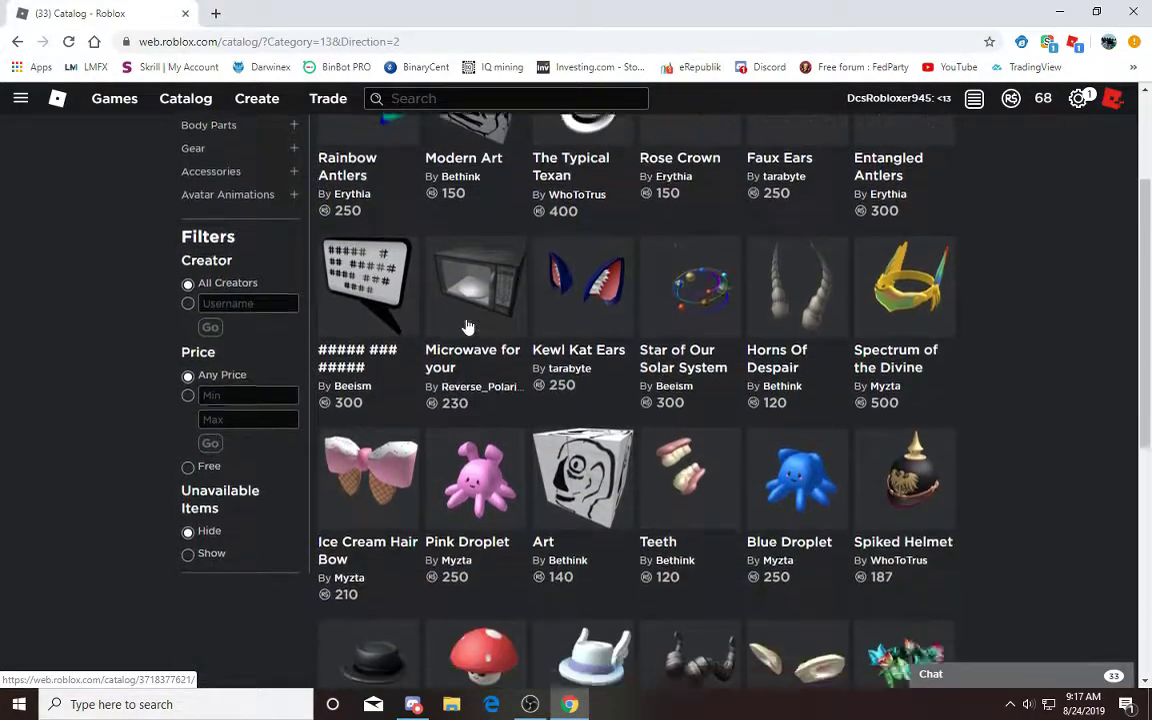
scroll(466, 327, "down", 5)
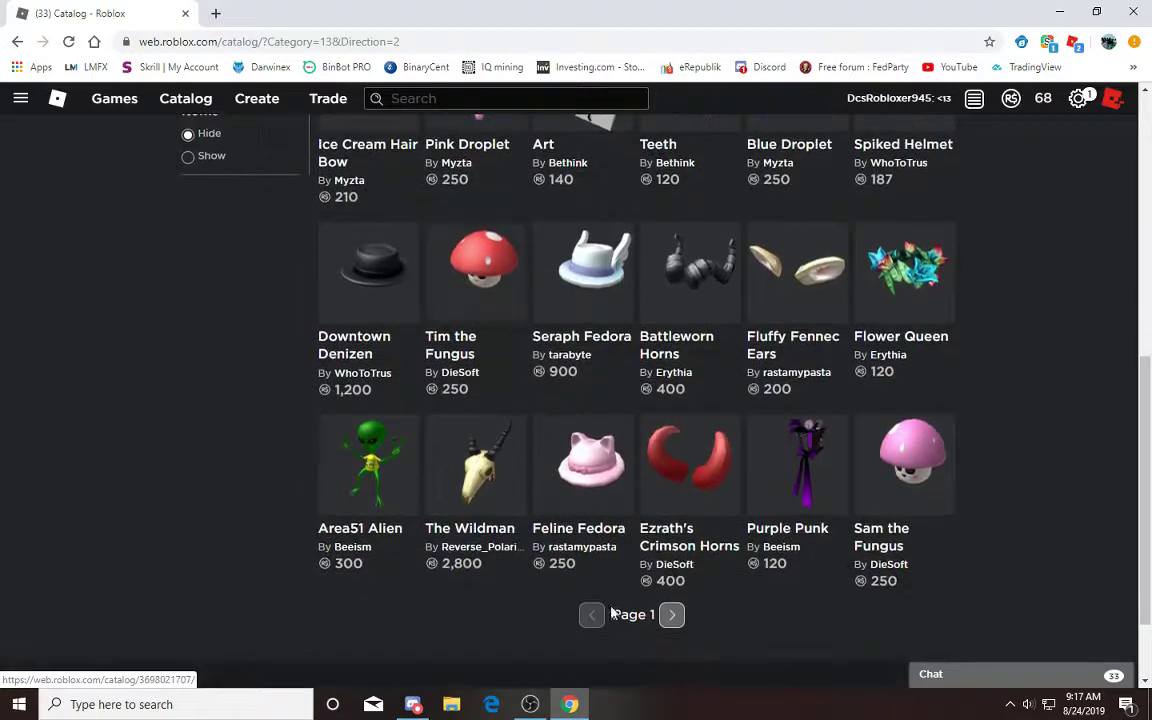
left_click(672, 614)
scroll(668, 620, "up", 5)
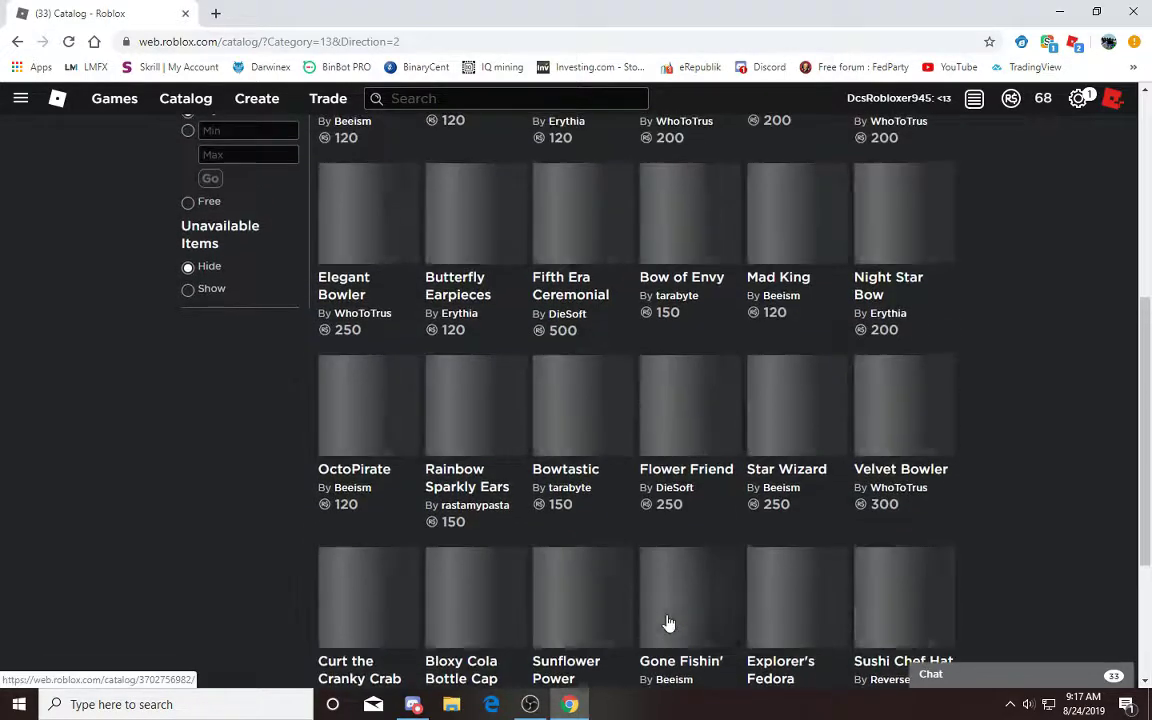
scroll(668, 620, "up", 5)
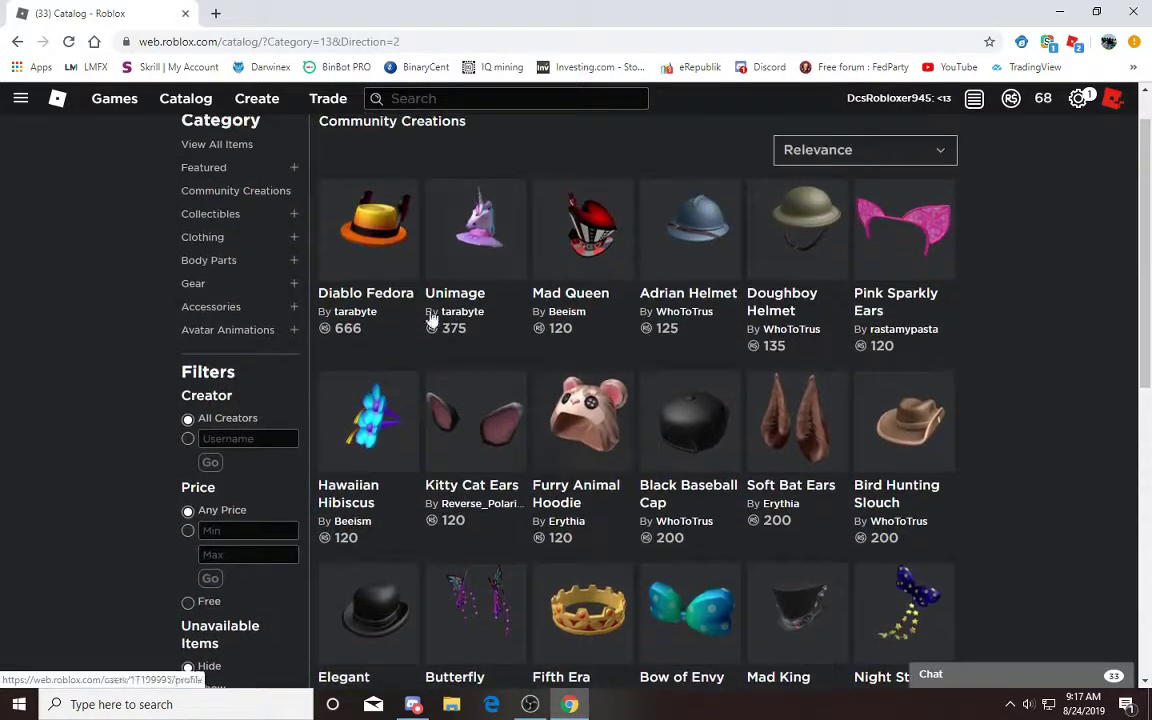
Open the Diablo Fedora item page and look over its content section, recommended items and comments.
left_click(384, 268)
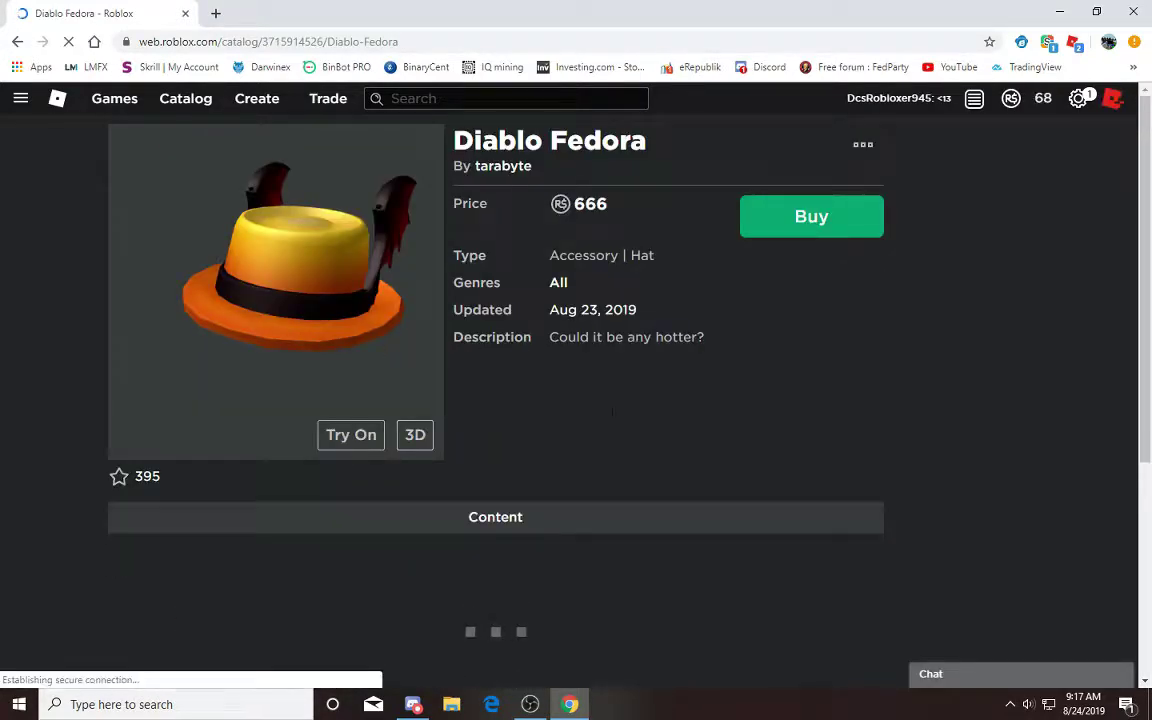
scroll(401, 378, "down", 3)
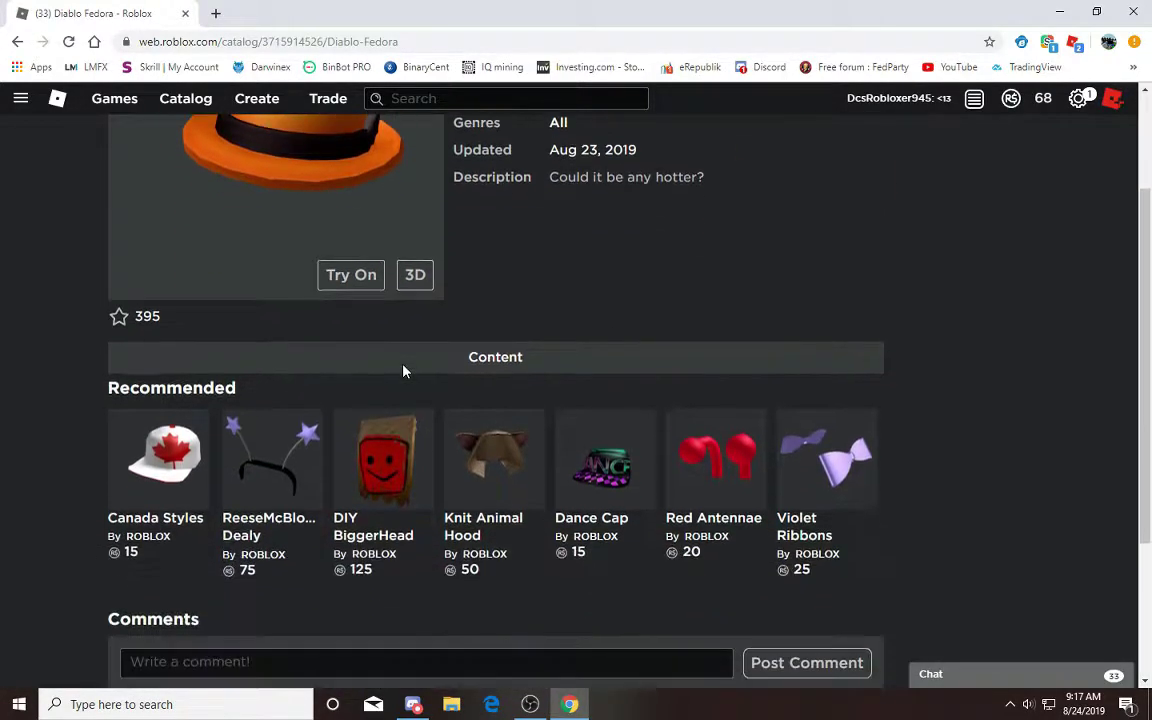
scroll(404, 372, "down", 1)
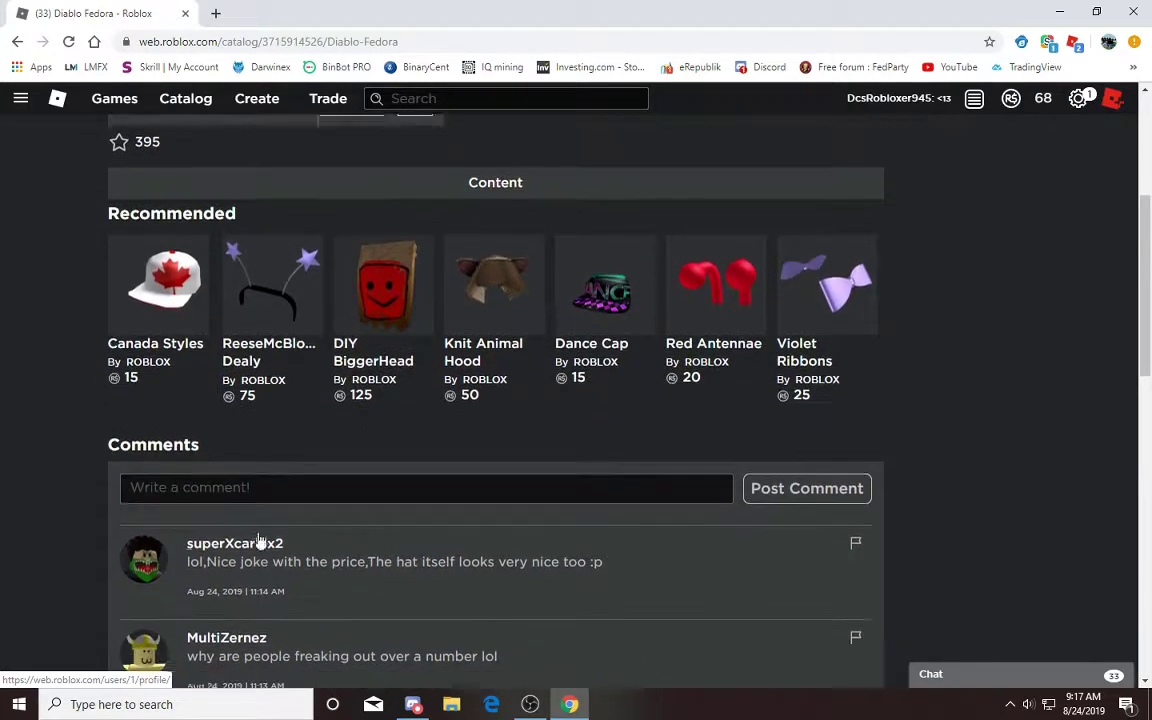
scroll(322, 572, "down", 1)
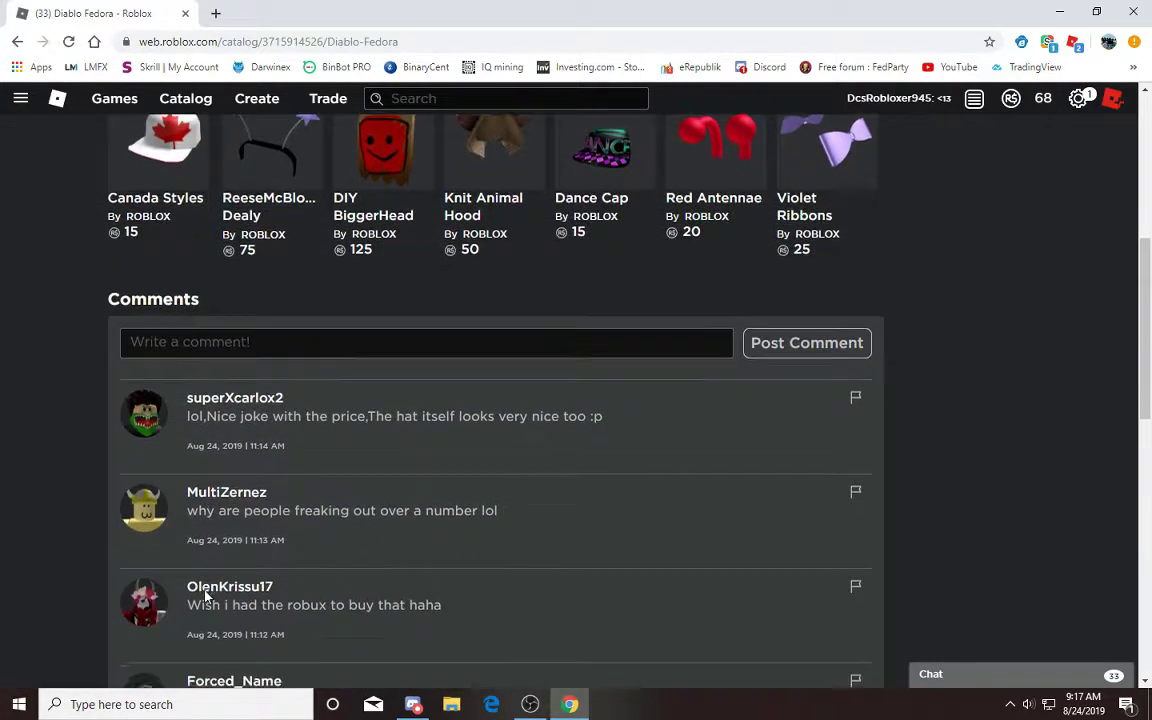
scroll(404, 450, "up", 5)
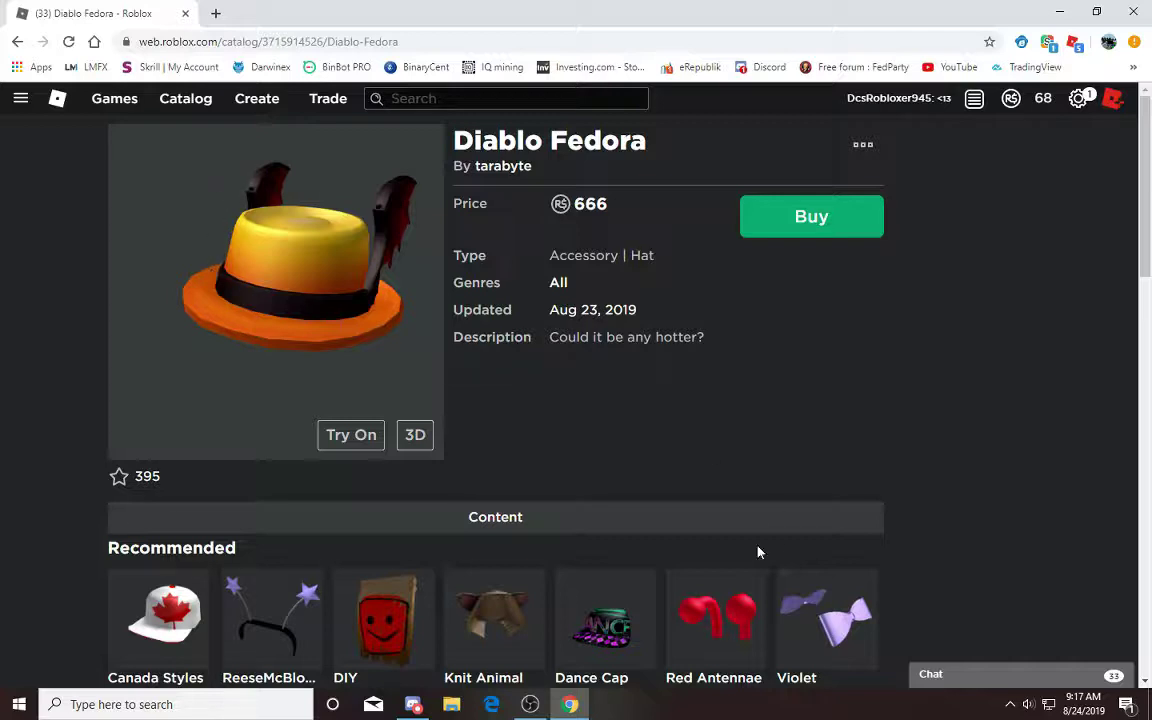
Open a new browser tab.
left_click(216, 13)
type("google")
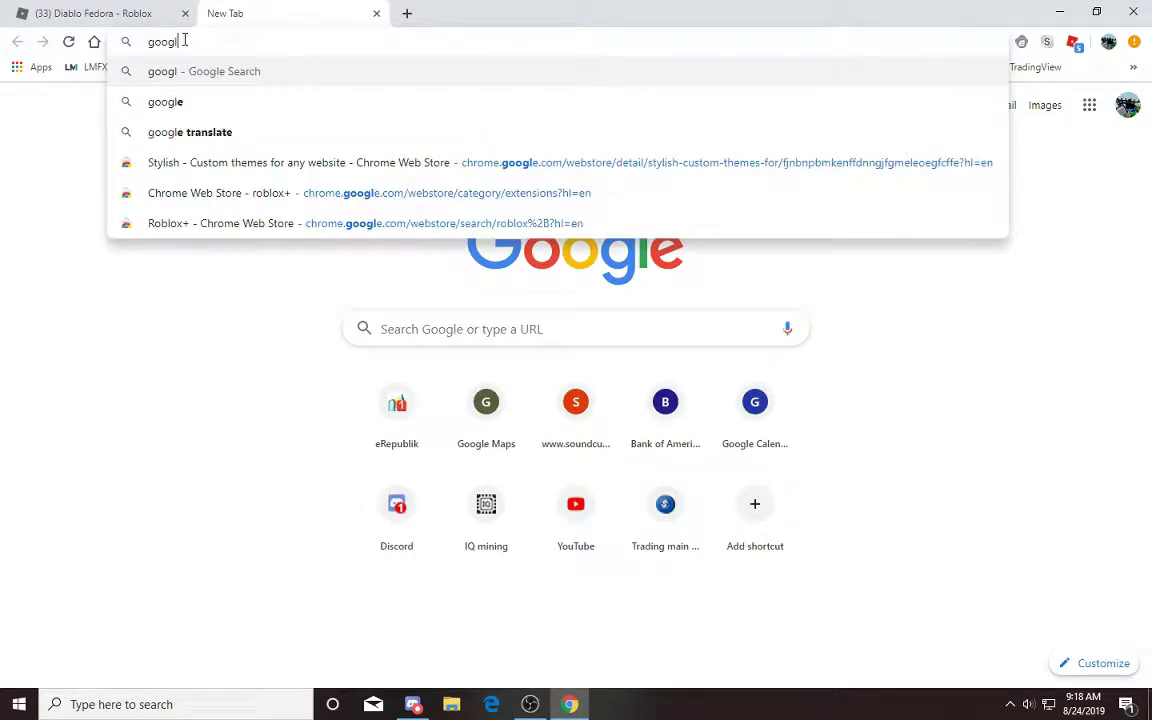
key("BackSpace")
key("BackSpace")
key("BackSpace")
key("BackSpace")
key("BackSpace")
Search the web for "chrome web store" and open the store's extensions page.
type("chrome web s")
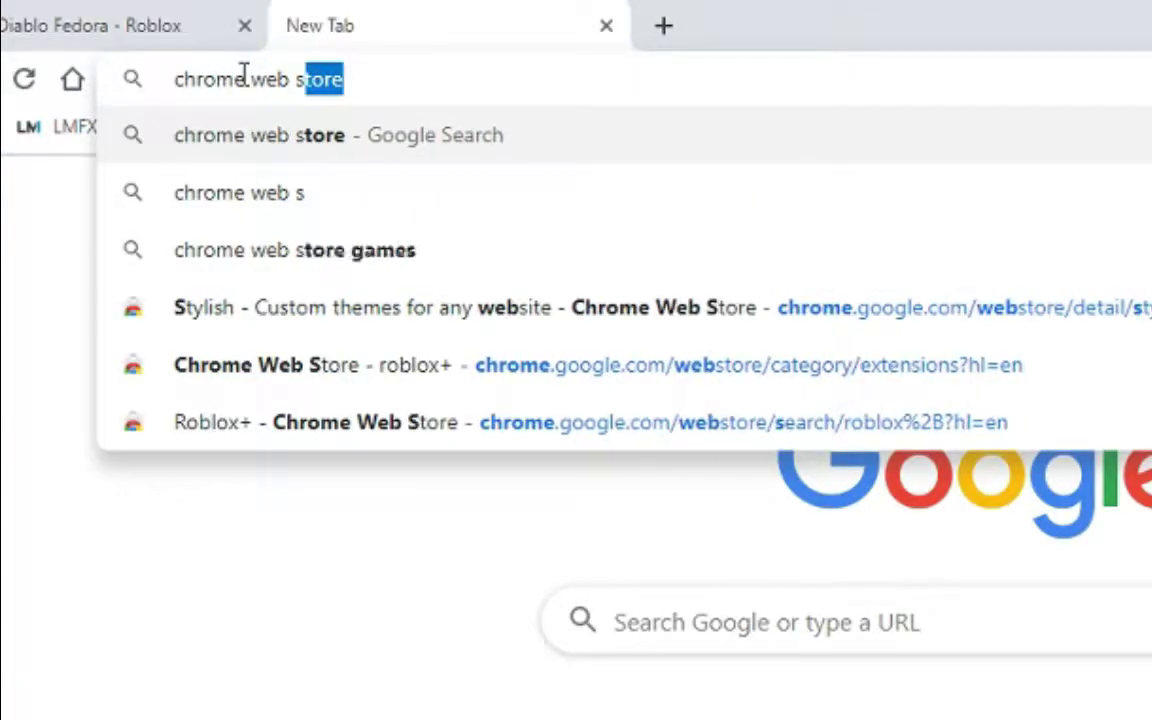
type("tore")
key("Return")
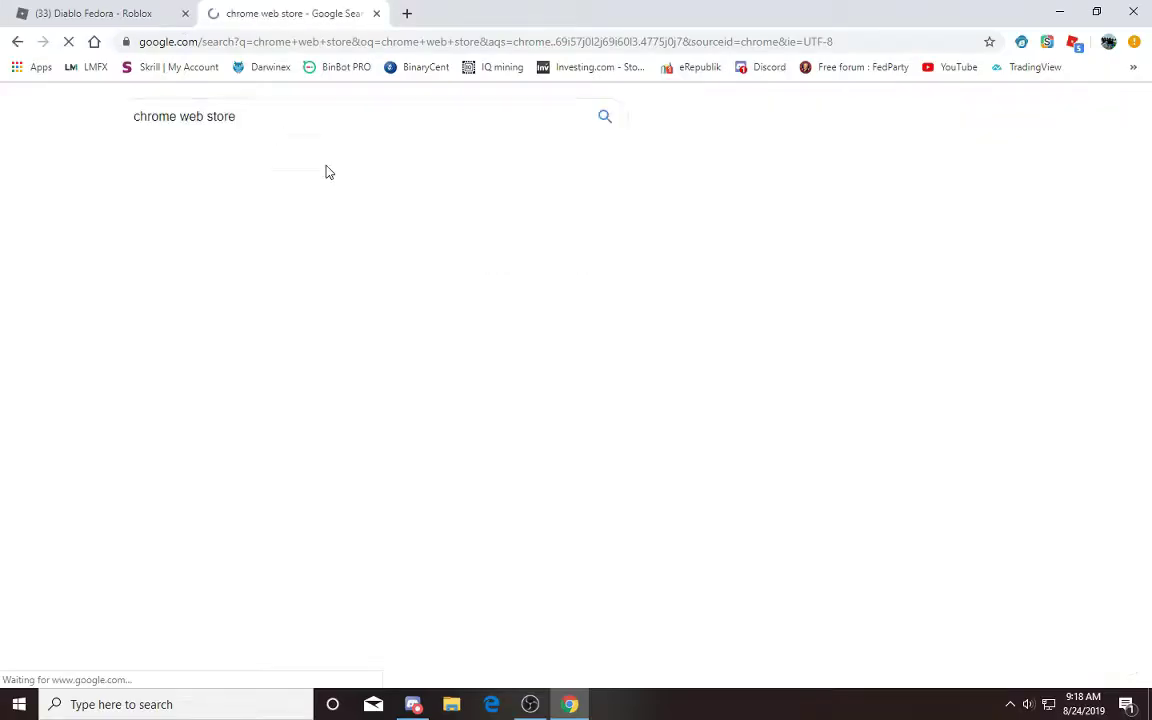
left_click(322, 230)
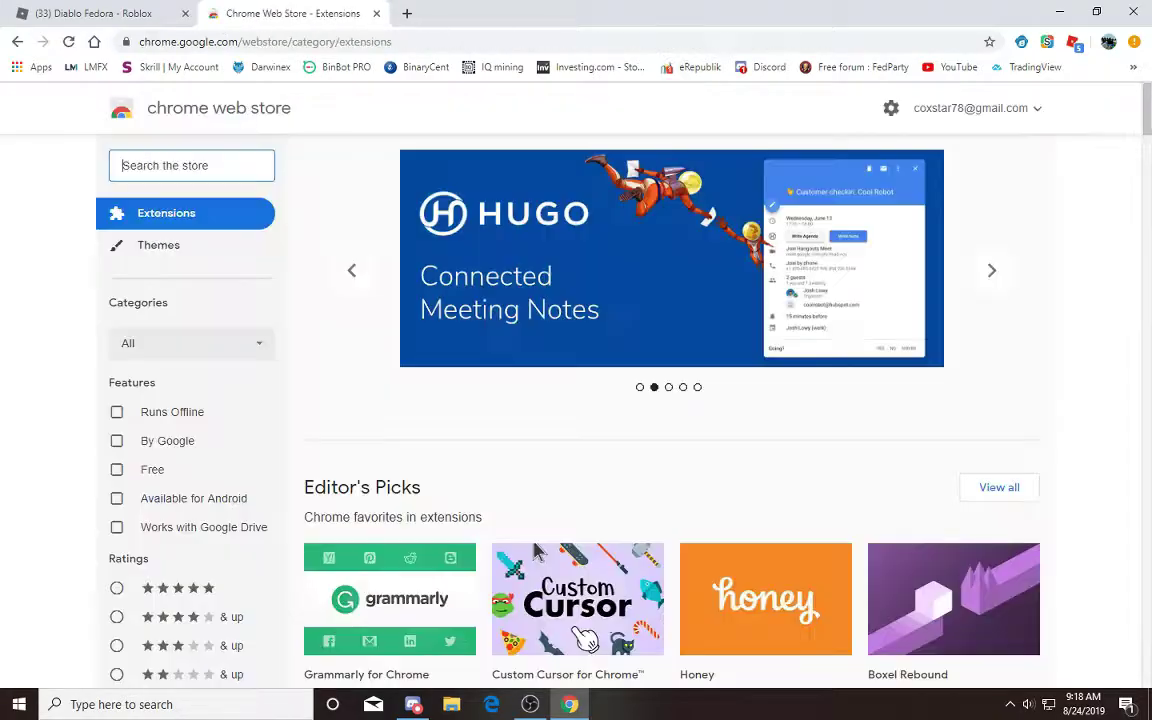
Search the Chrome Web Store for "roblox+" and view the Roblox+ extension by WebGL3D.
left_click(215, 165)
type("roblox+")
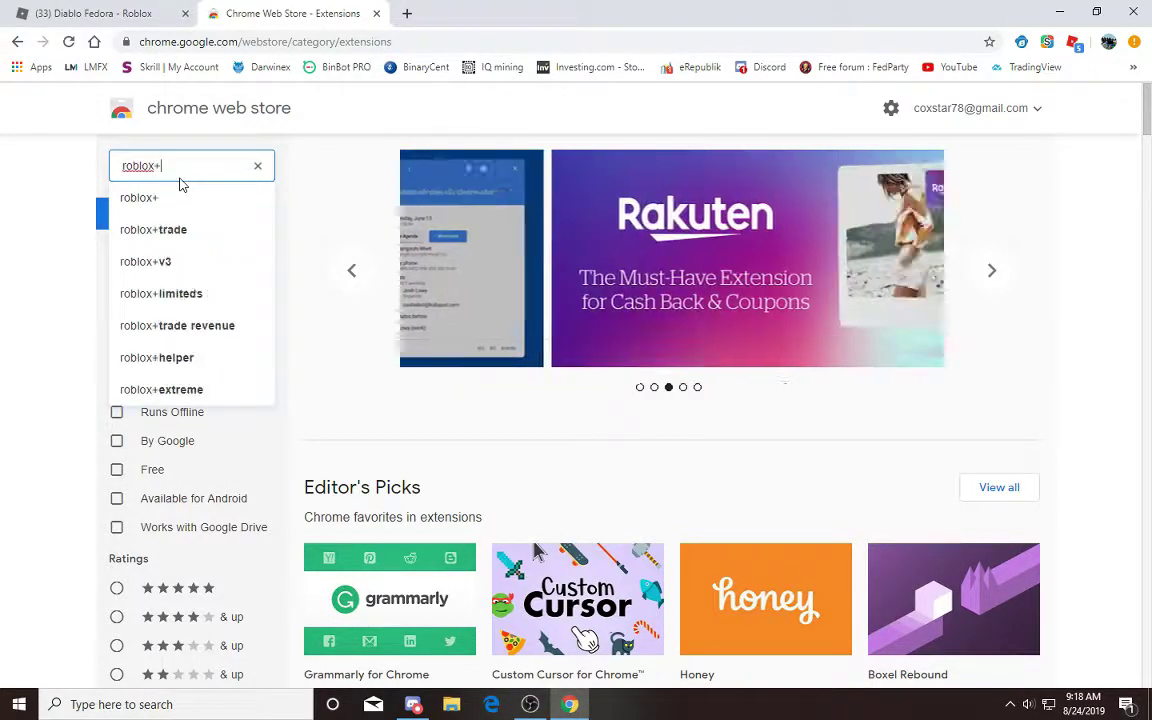
key("Return")
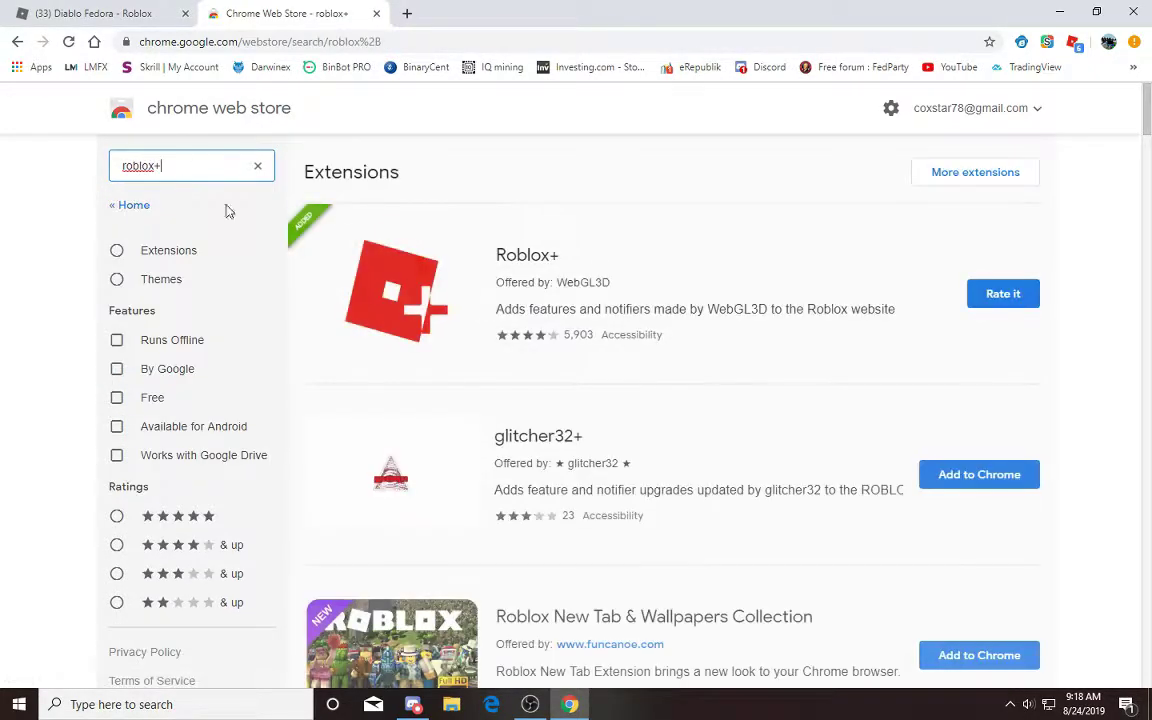
left_click(664, 290)
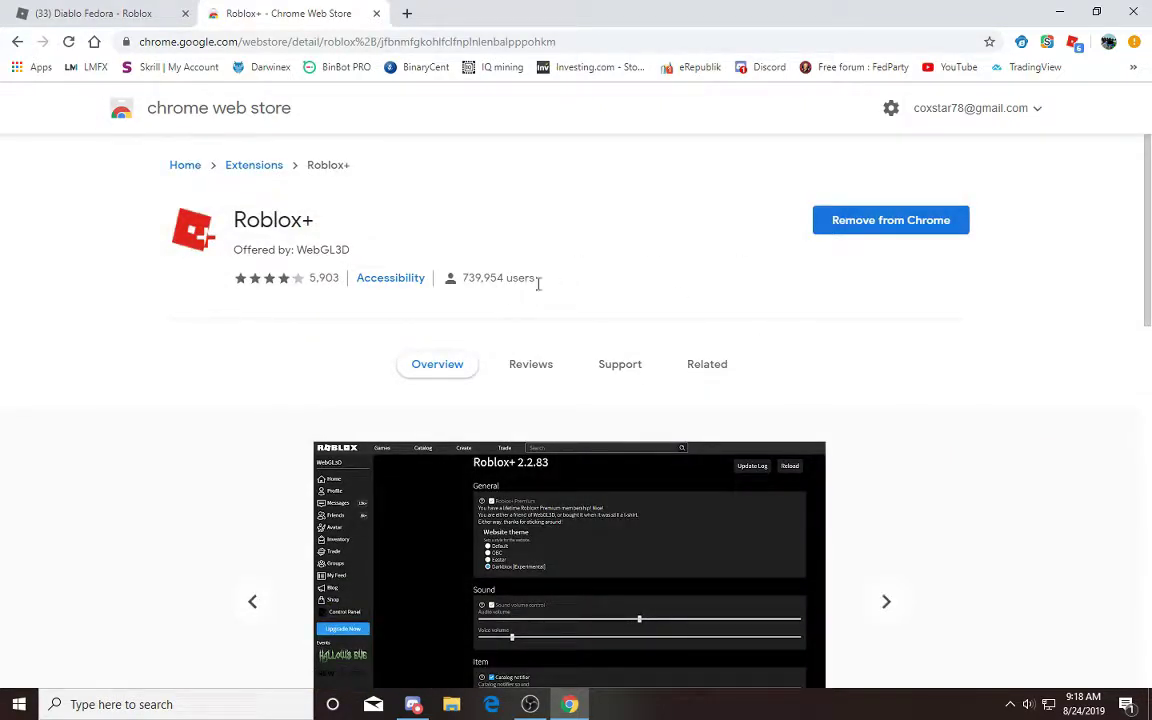
scroll(722, 318, "down", 2)
scroll(767, 280, "up", 1)
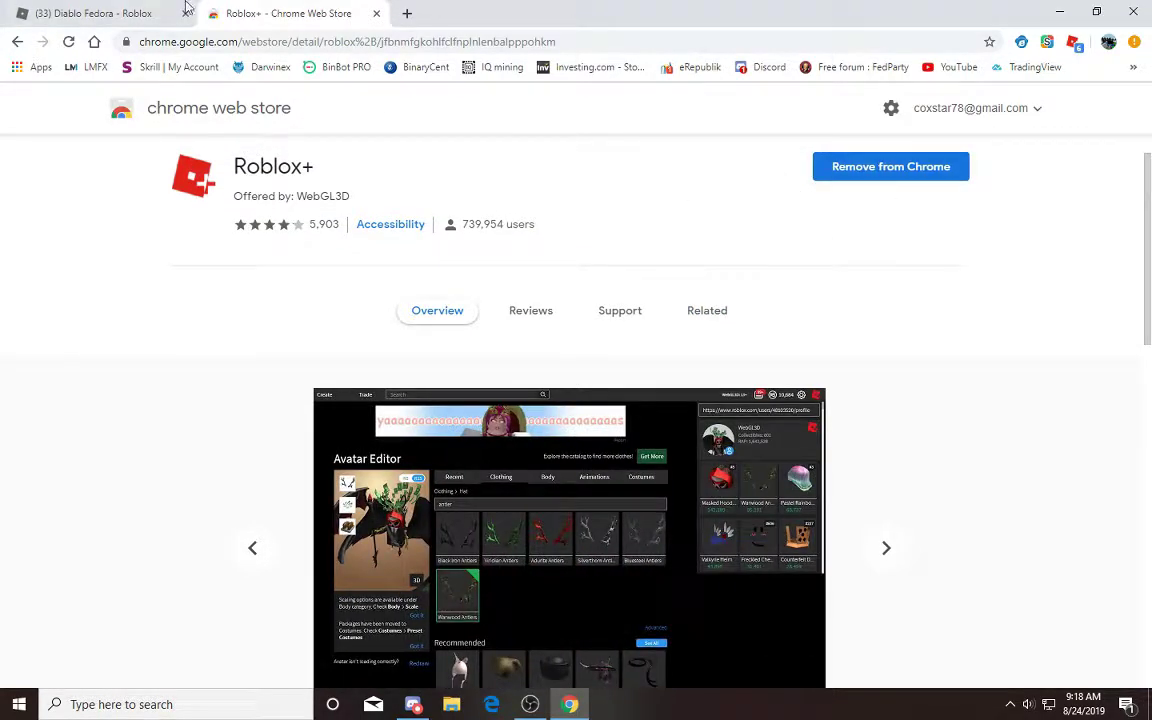
Return to the Roblox page and open the Roblox+ Control Panel from the site navigation.
left_click(100, 13)
left_click(19, 100)
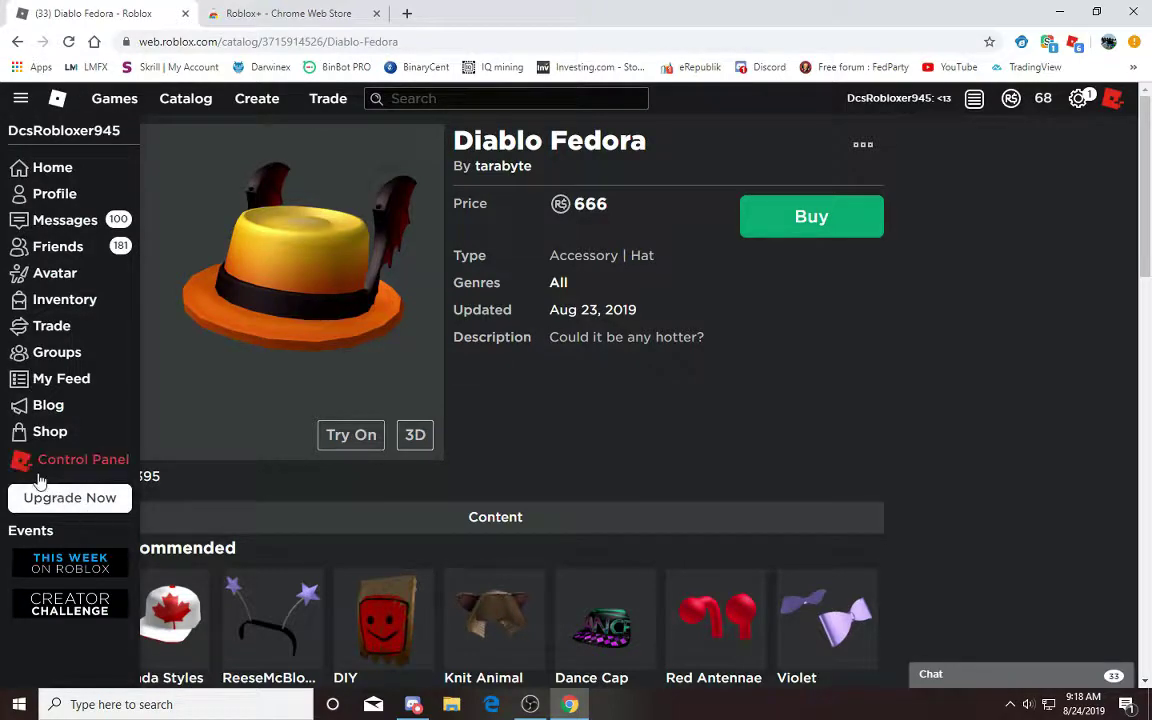
left_click(80, 460)
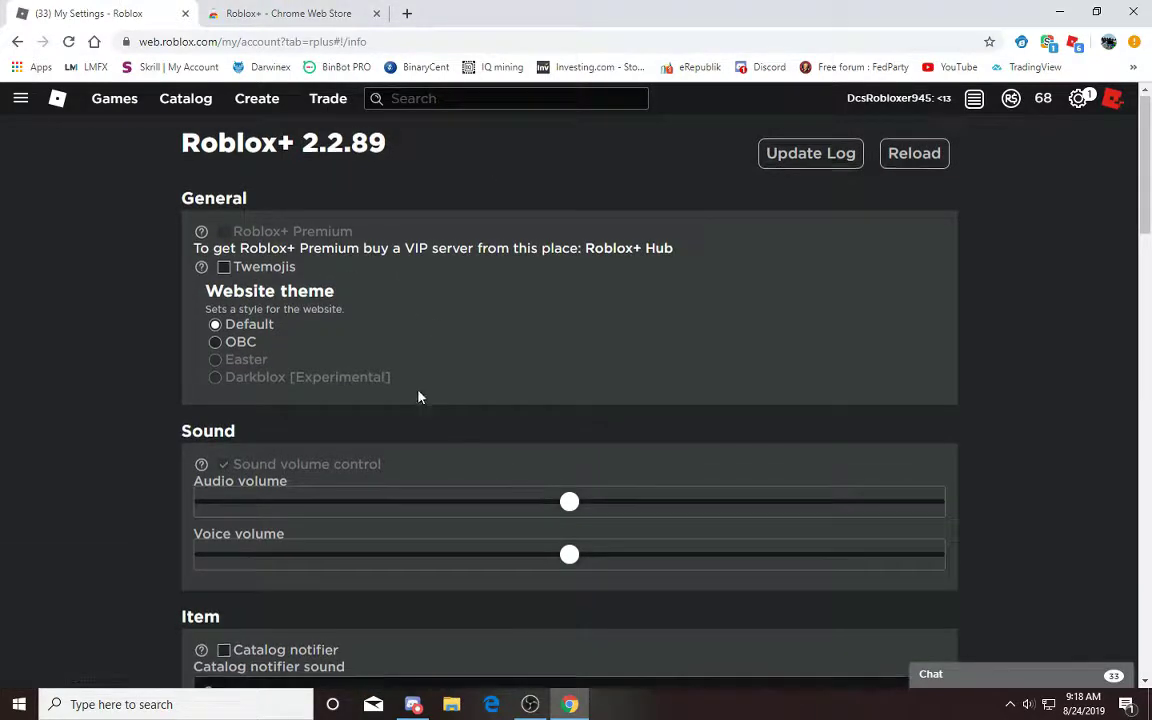
Look through the Roblox+ settings, from the Sound, Item and Trade sections down to Other.
scroll(290, 510, "down", 3)
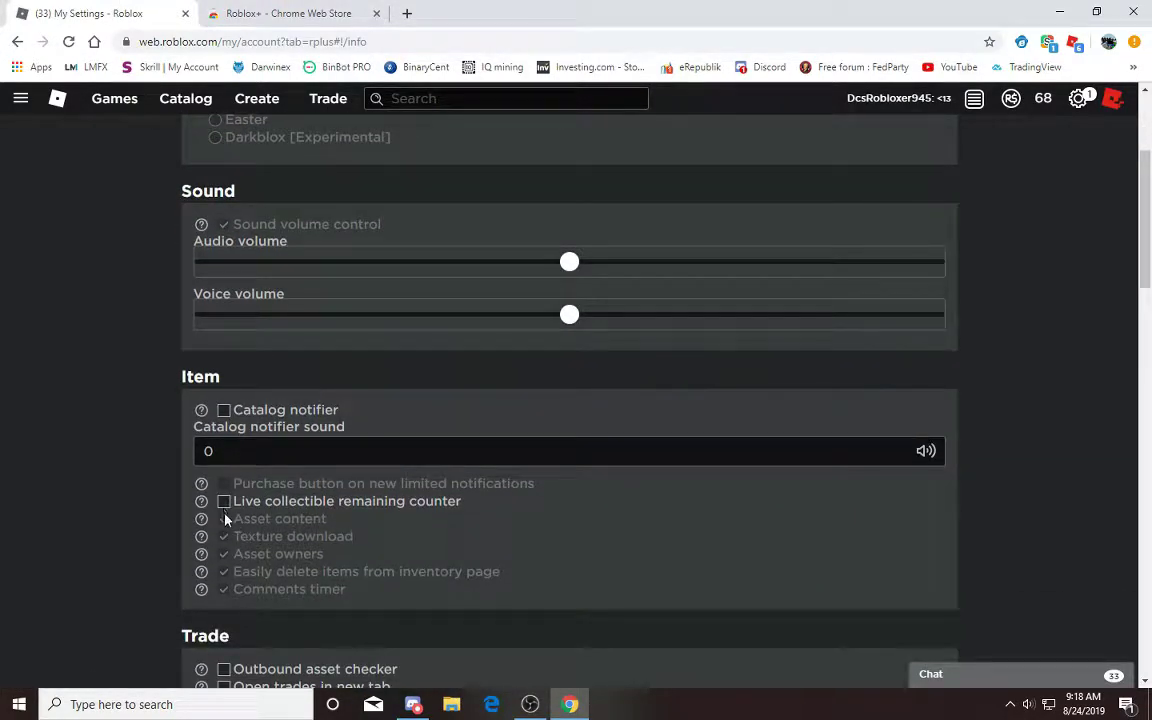
scroll(239, 504, "down", 3)
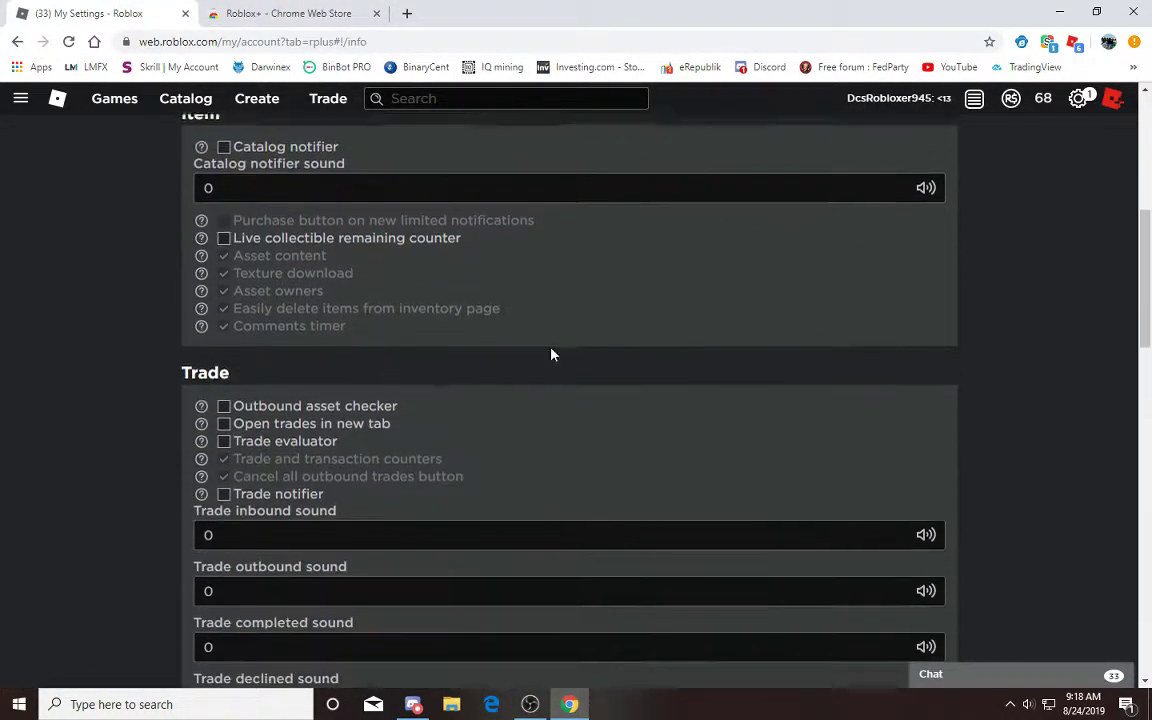
left_click_drag(1146, 254, 994, 573)
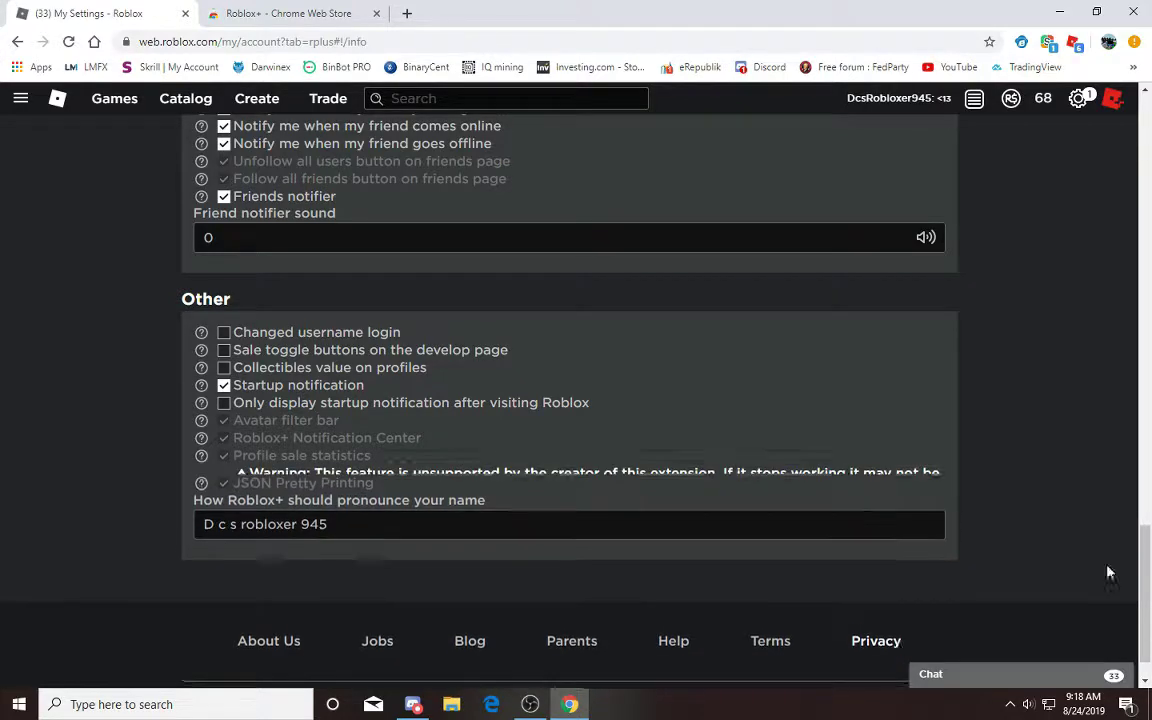
left_click_drag(1147, 607, 1131, 237)
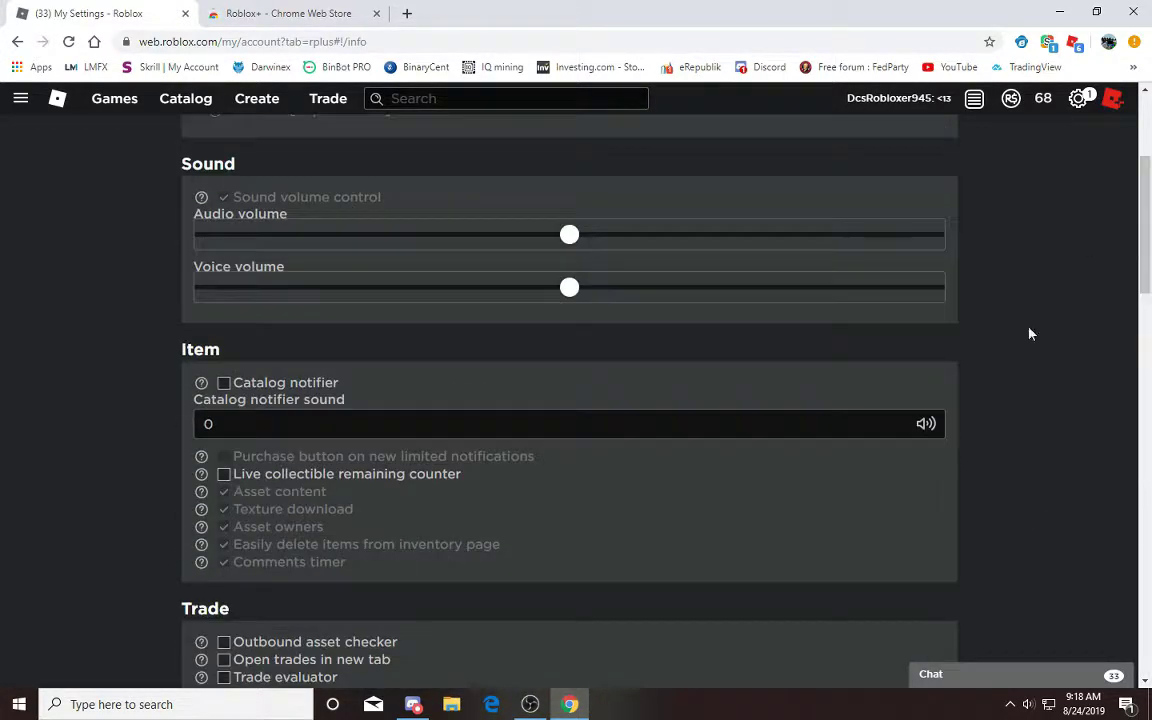
scroll(1140, 300, "up", 3)
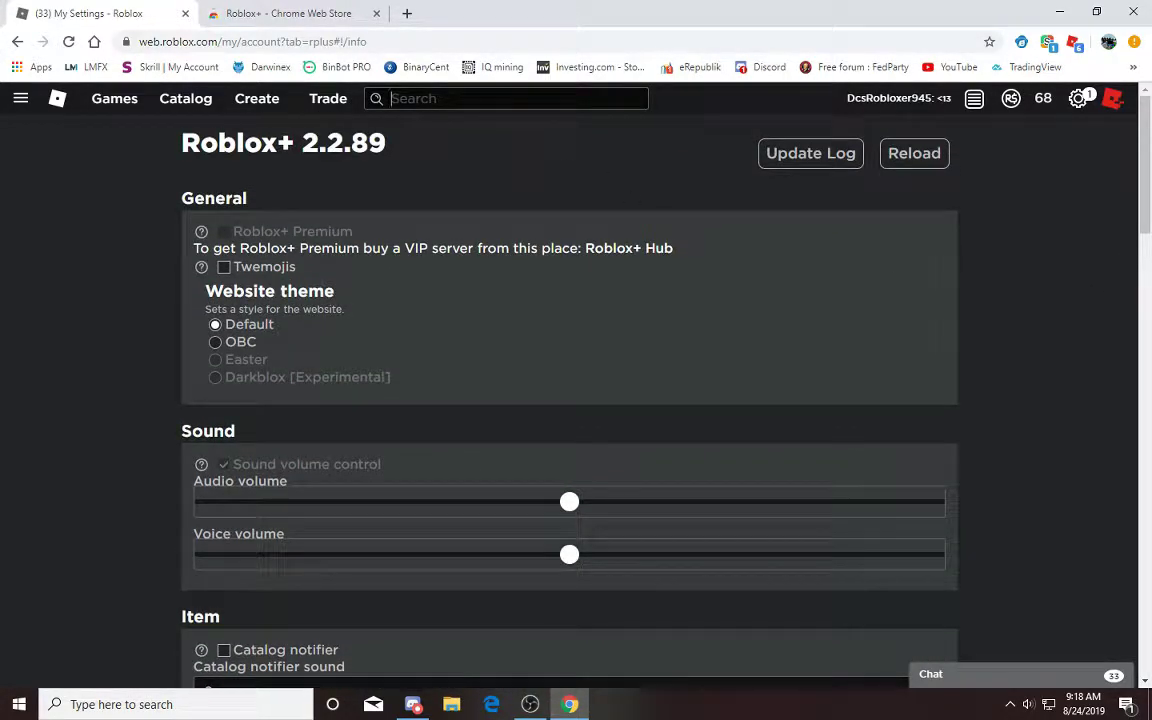
Reopen the Diablo Fedora catalog page from the browsing history by entering "diablo".
left_click(345, 41)
type("diablo")
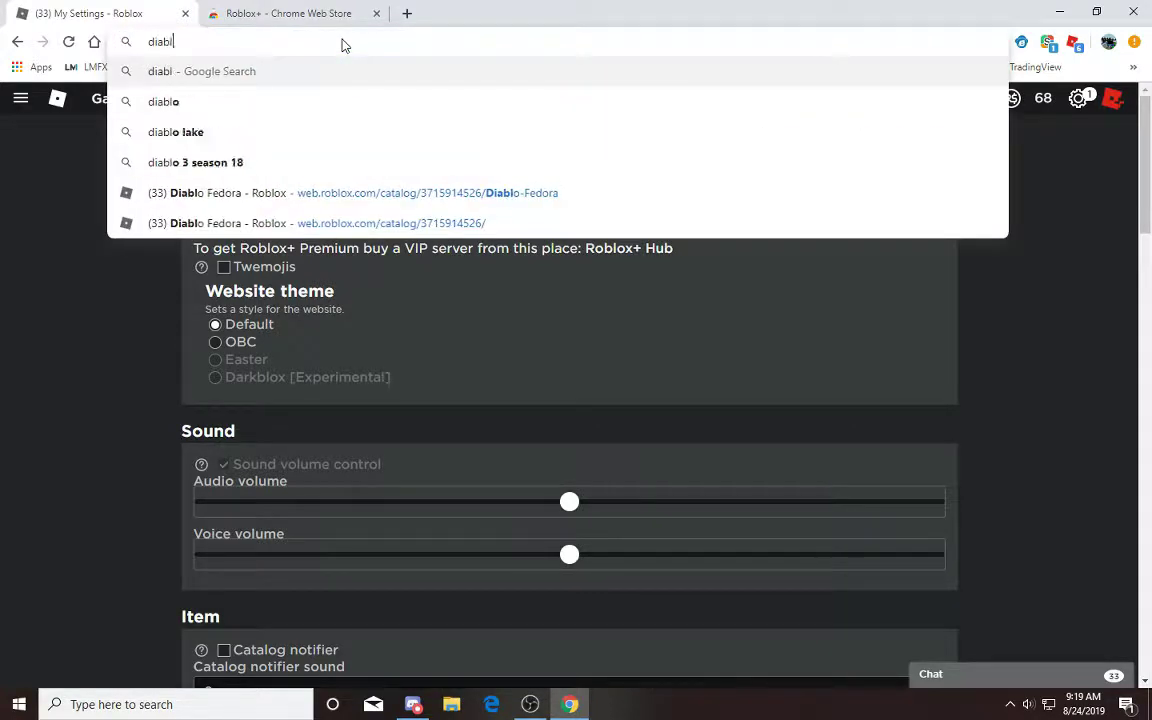
left_click(429, 197)
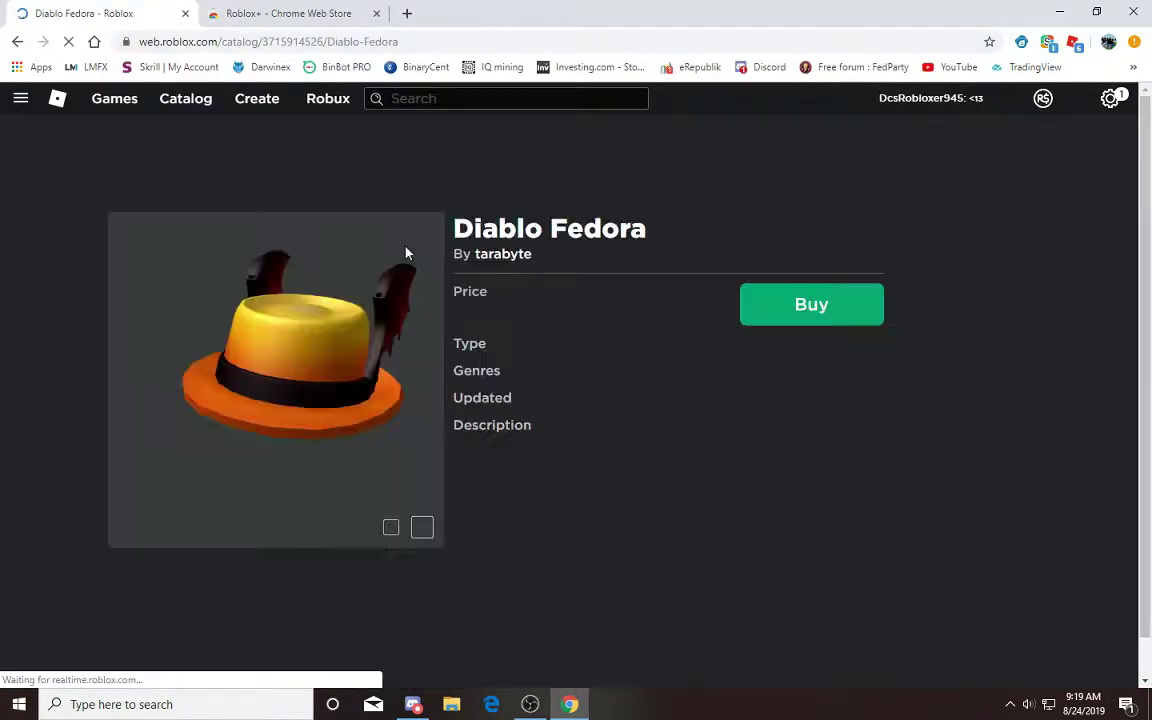
Open the Diablo Fedora's content assets from its catalog page and view the RenderMesh asset page.
scroll(405, 255, "down", 2)
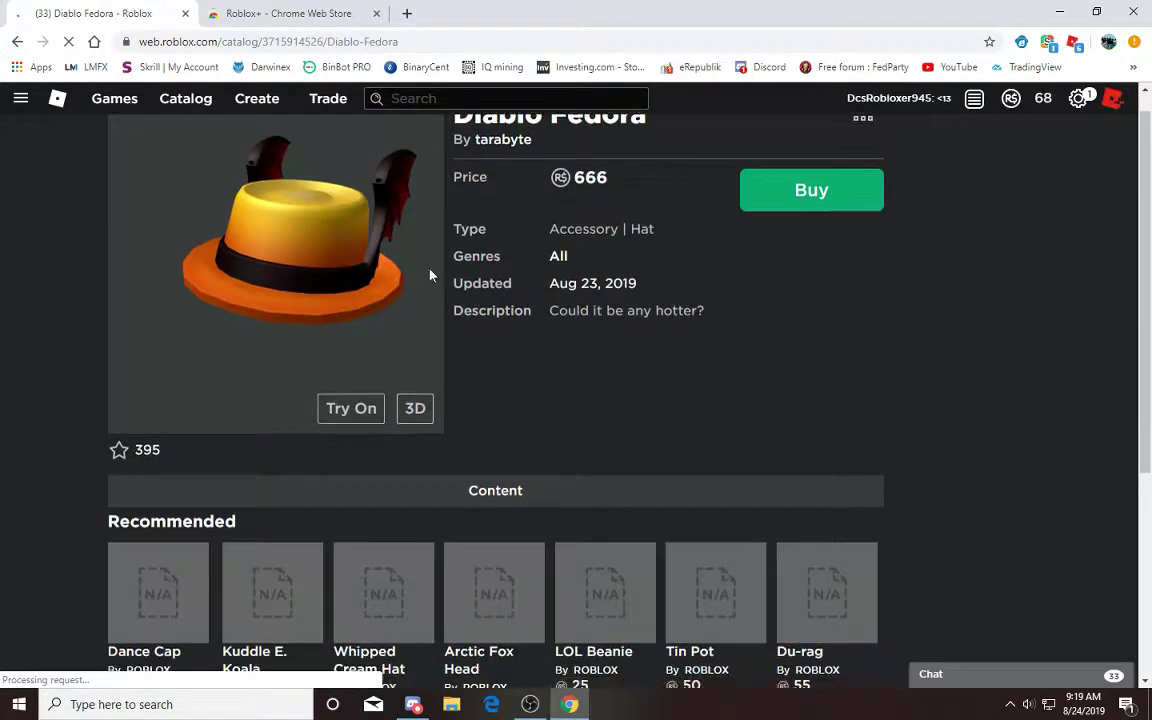
left_click(466, 500)
scroll(466, 500, "down", 1)
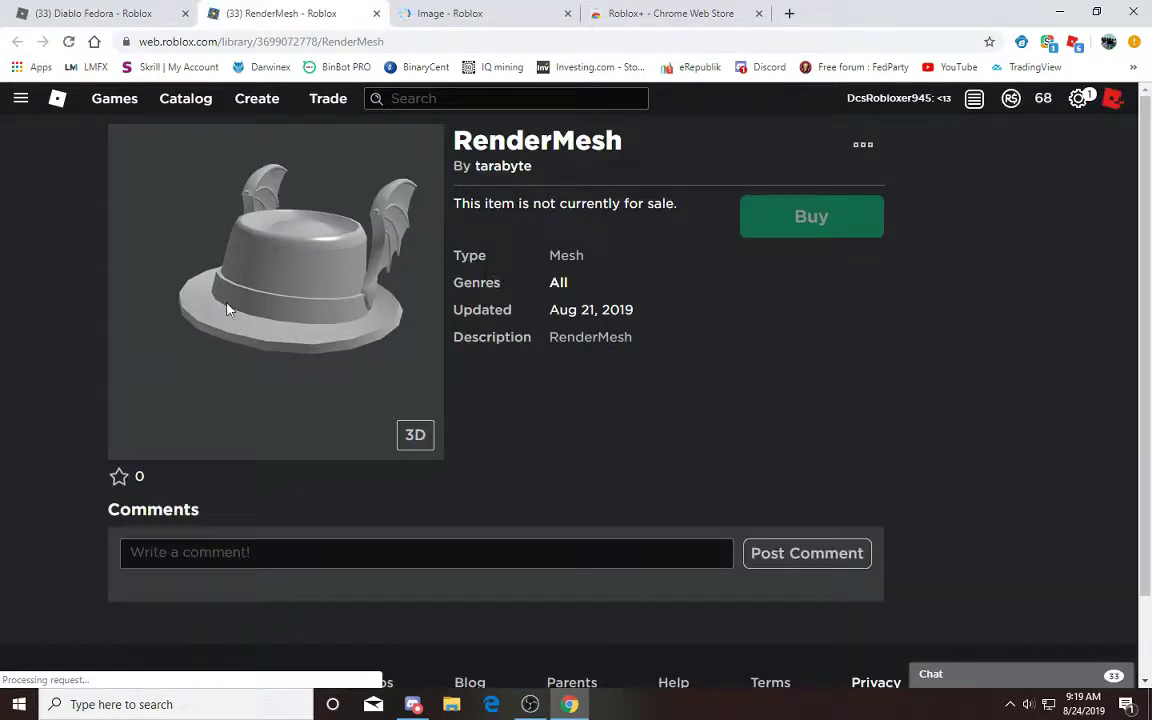
scroll(226, 310, "down", 1)
scroll(226, 310, "up", 1)
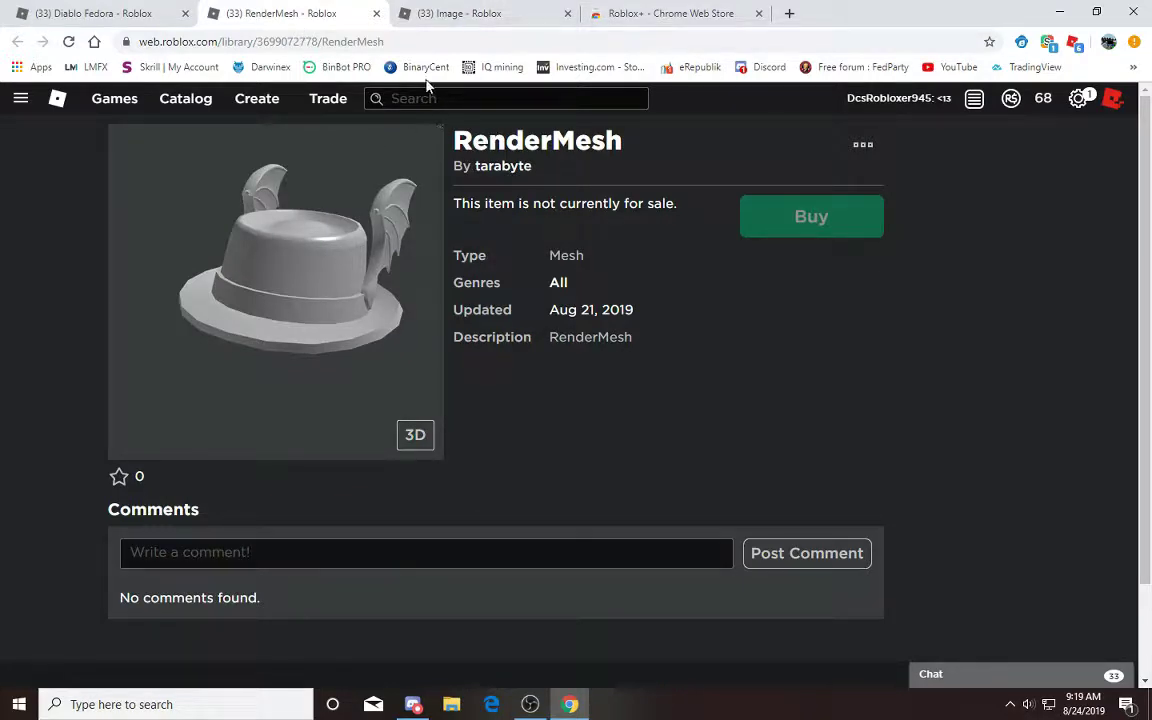
Search the computer for "roblox", launch Roblox Studio and bring its window to the front.
left_click(236, 695)
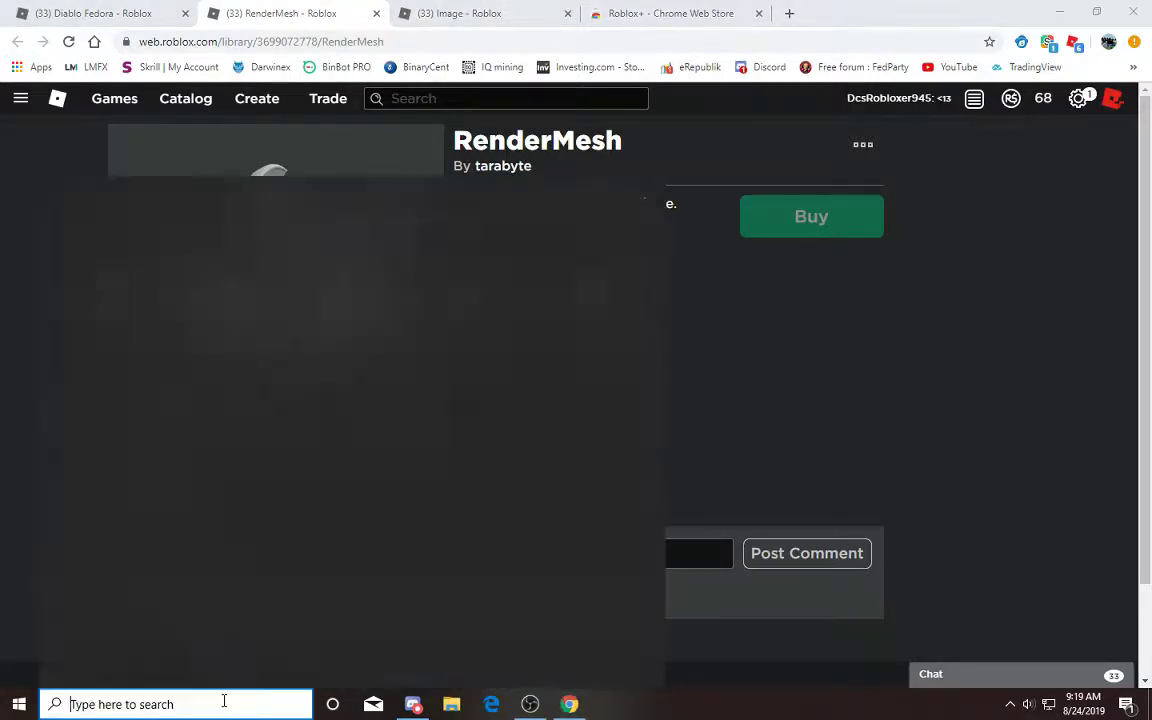
type("roblox")
left_click(125, 268)
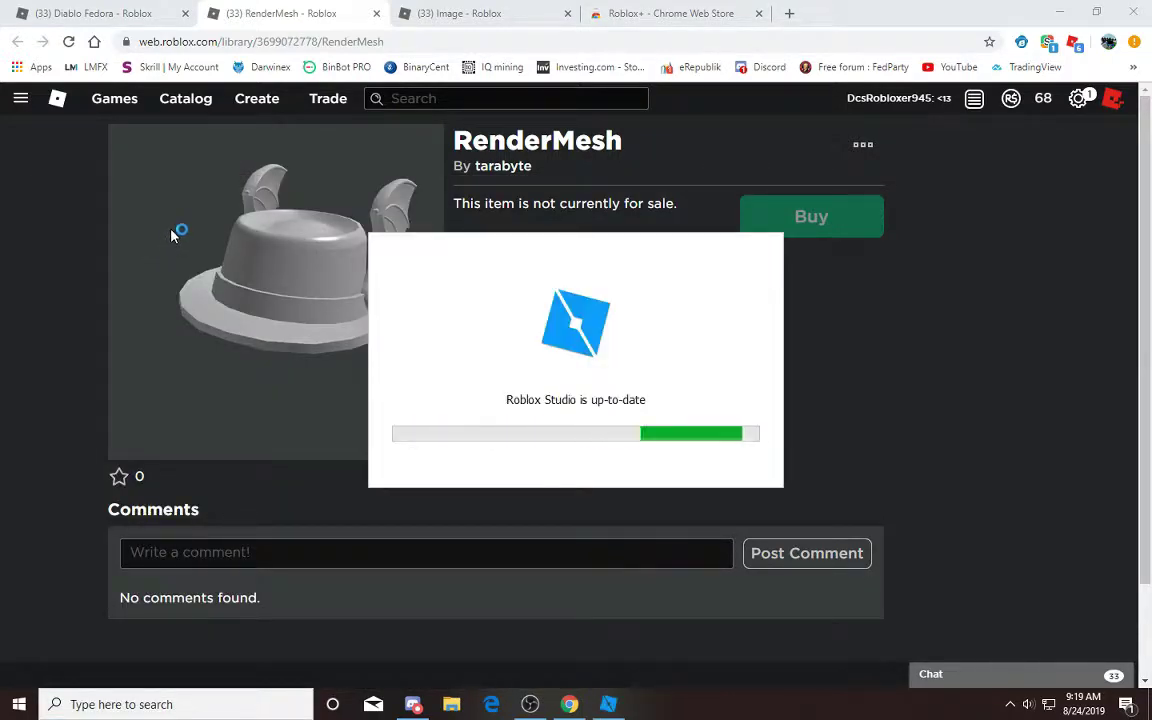
left_click(530, 704)
left_click(1065, 10)
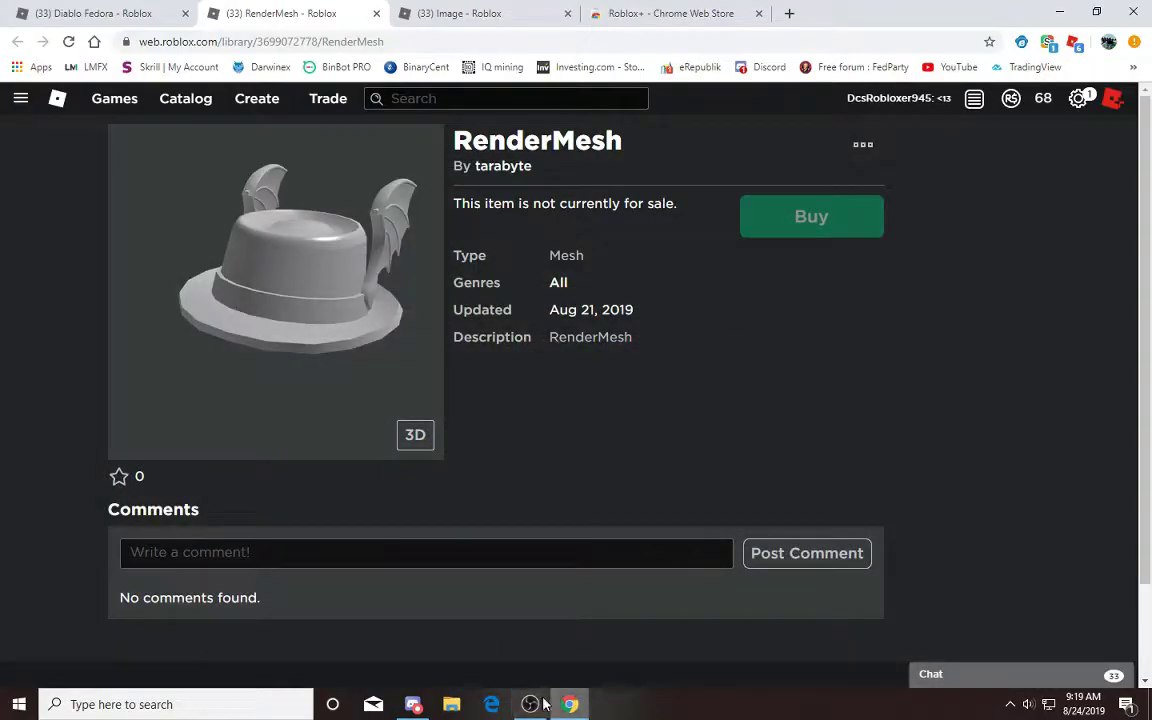
left_click(618, 706)
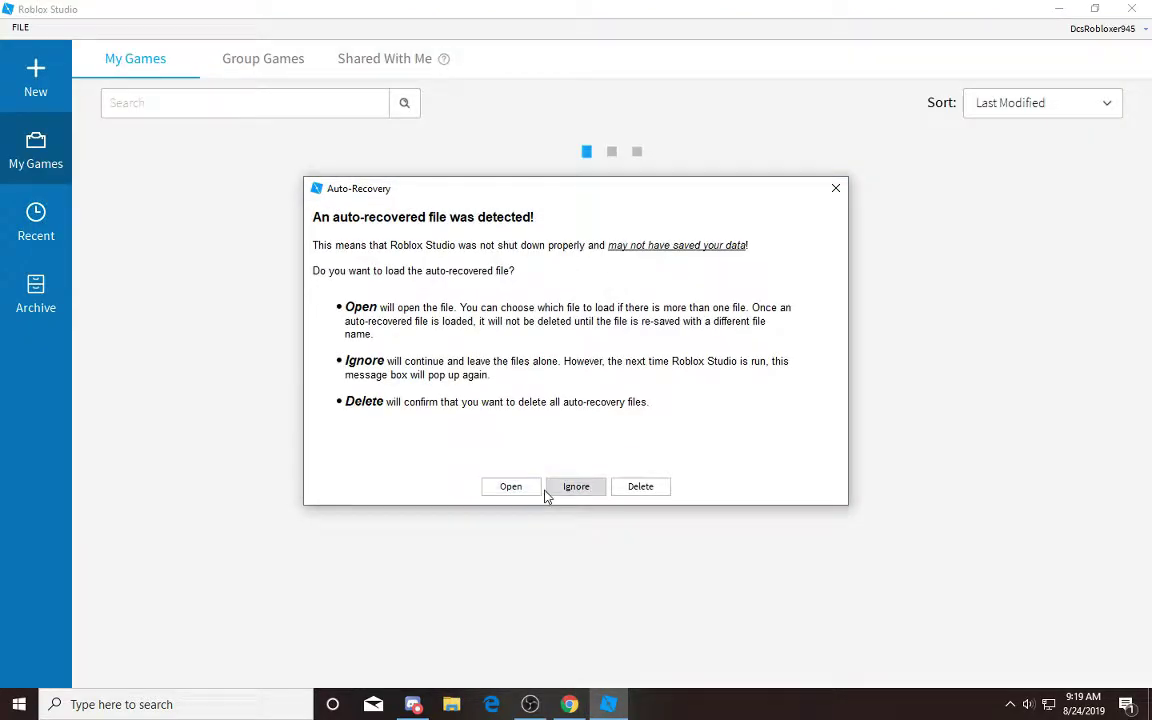
Ignore the auto-recovered file and create a new place from the Baseplate template.
left_click(548, 490)
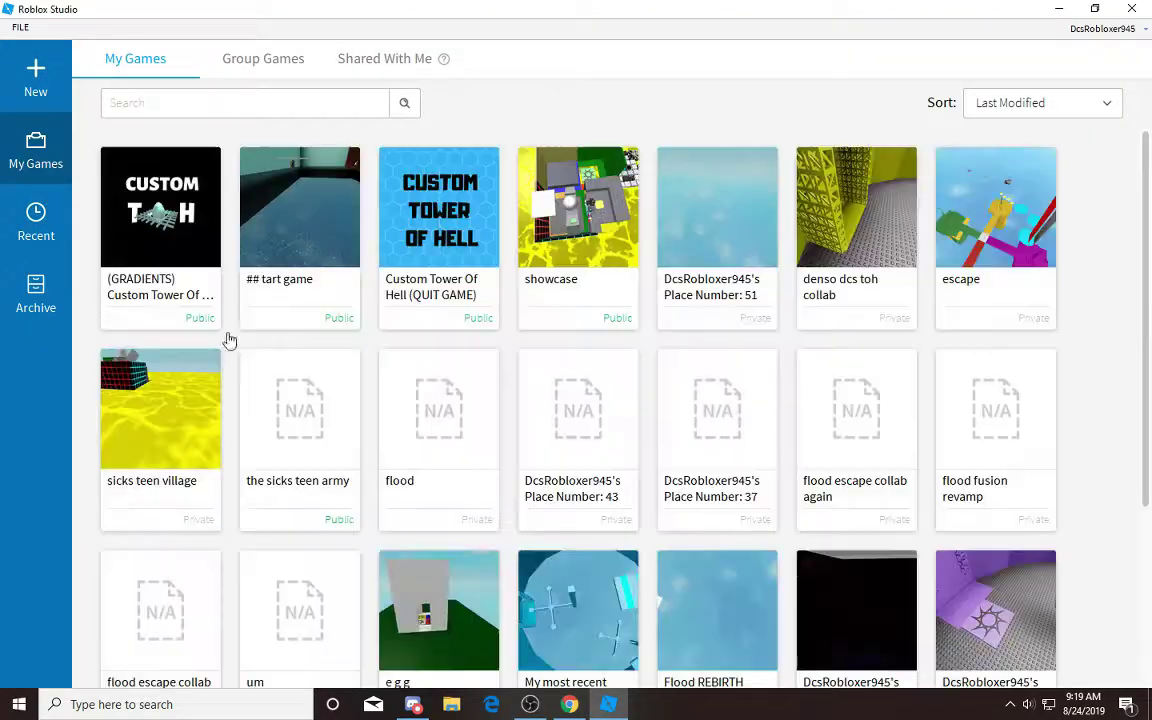
left_click(35, 85)
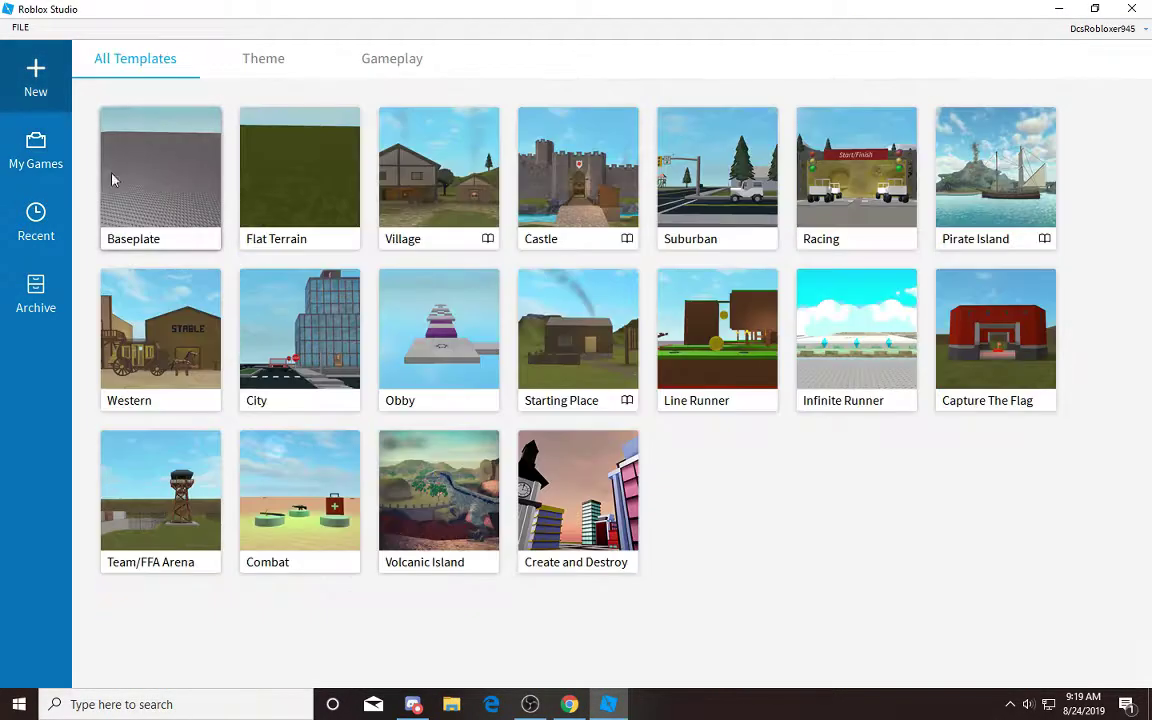
left_click(206, 242)
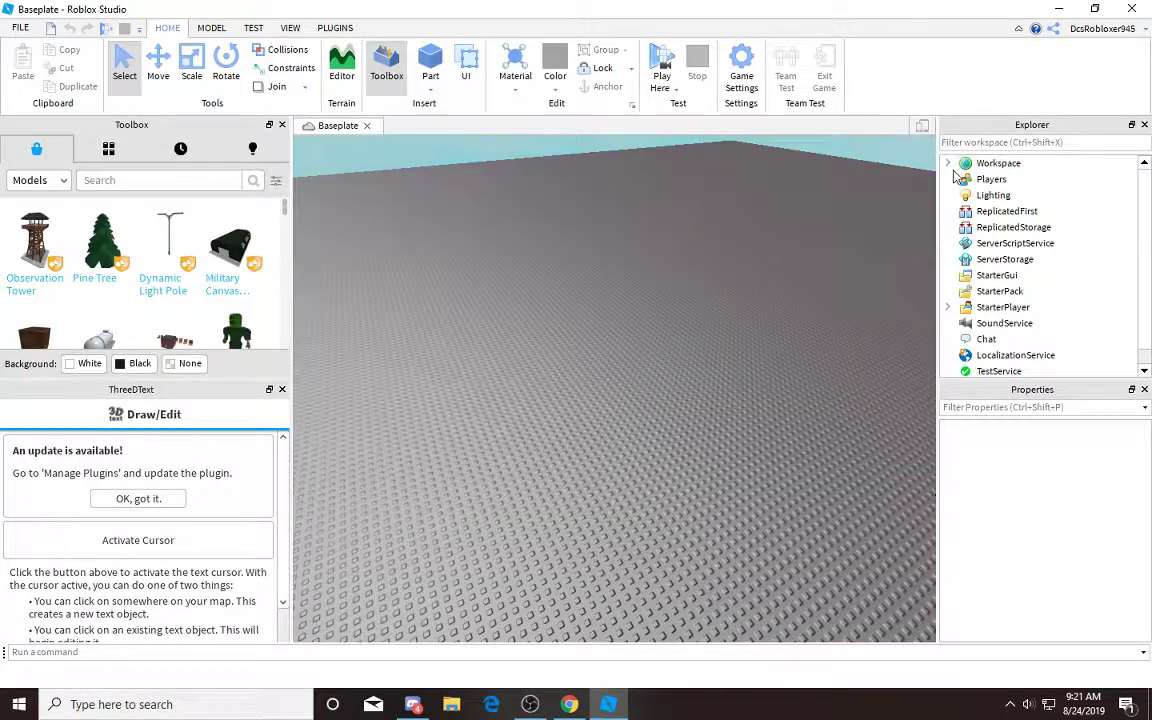
Insert a Part into the Workspace.
double_click(958, 163)
left_click(1028, 162)
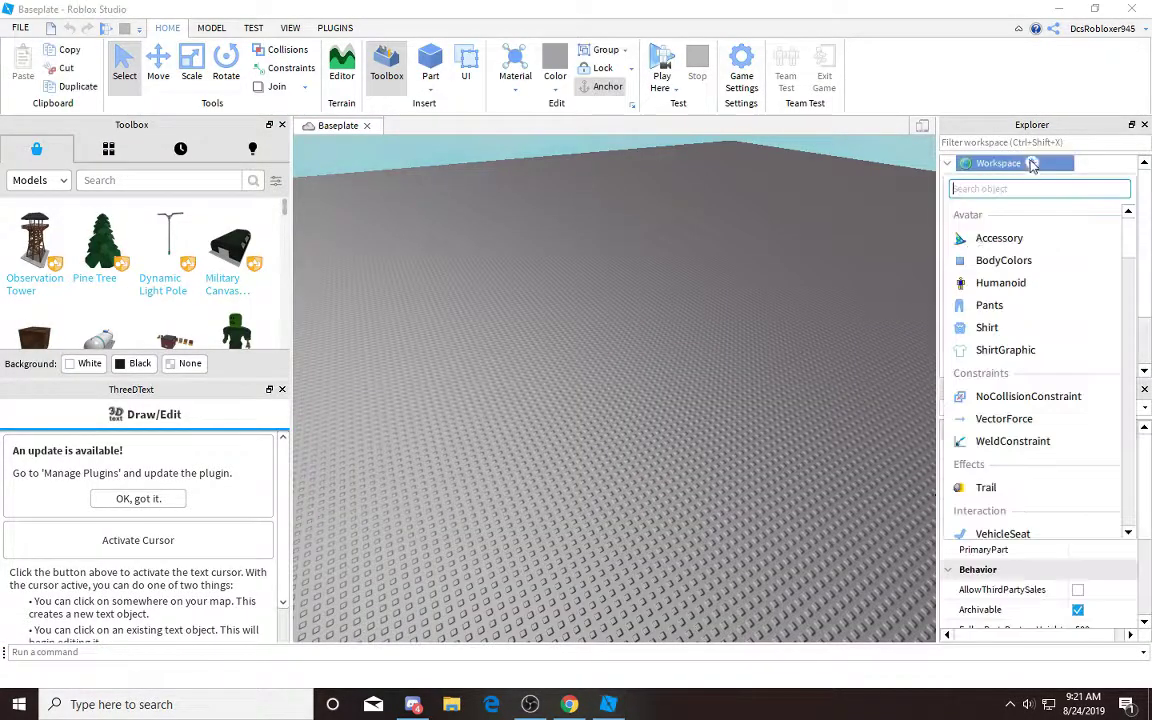
type("part")
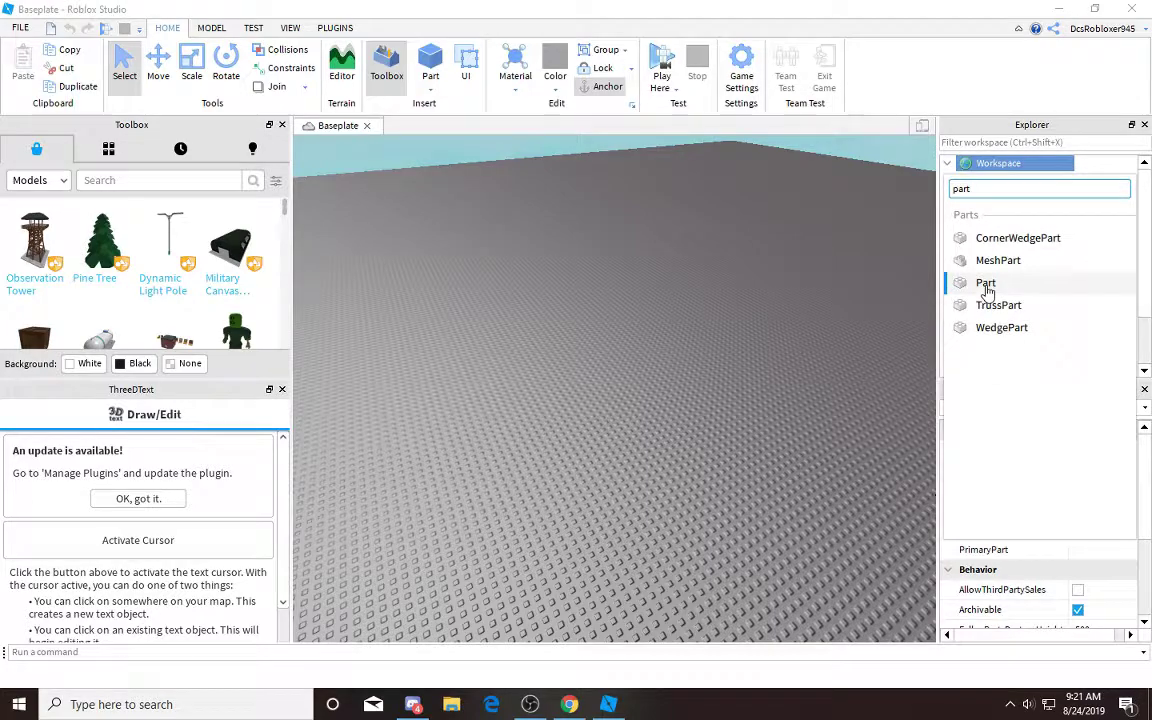
left_click(982, 284)
scroll(538, 277, "up", 4)
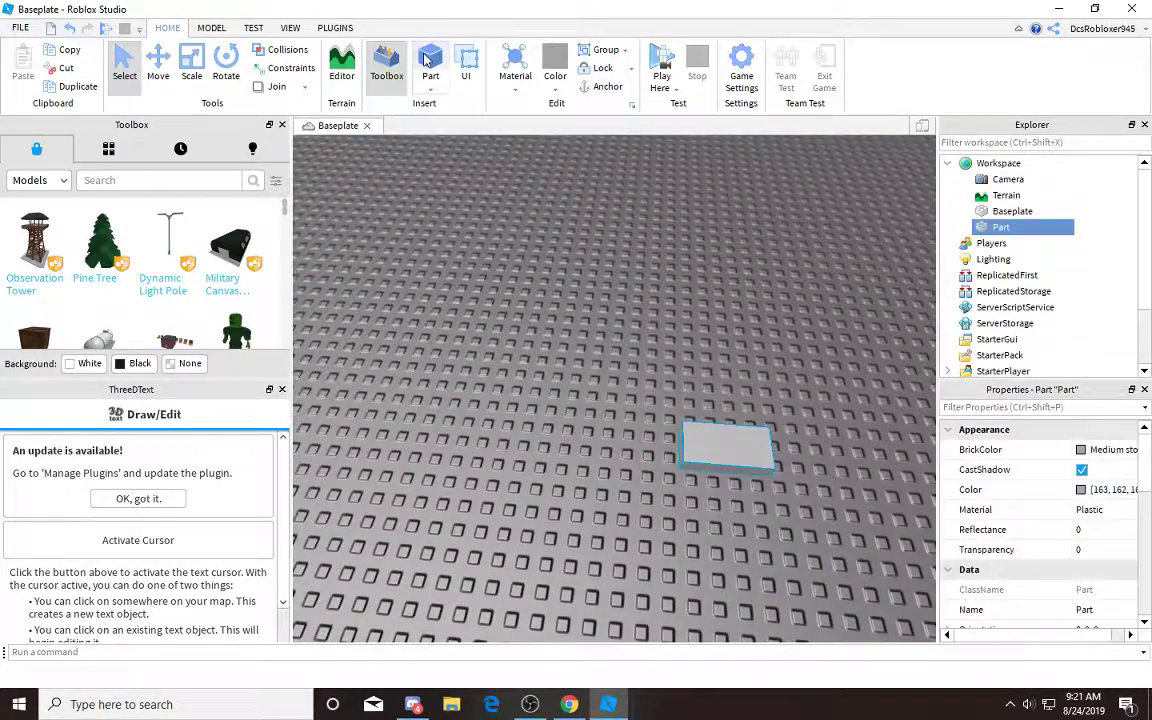
left_click(428, 60)
left_click(428, 60)
left_click(428, 60)
key("ctrl+z")
key("ctrl+z")
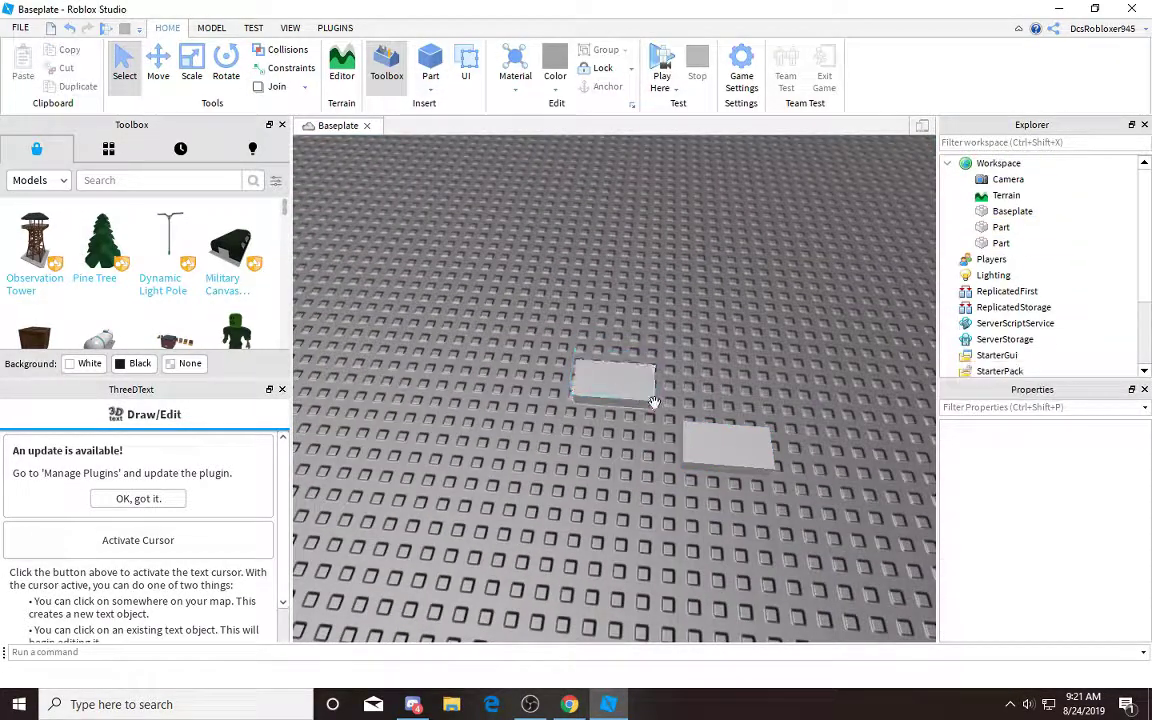
left_click_drag(732, 441, 609, 394)
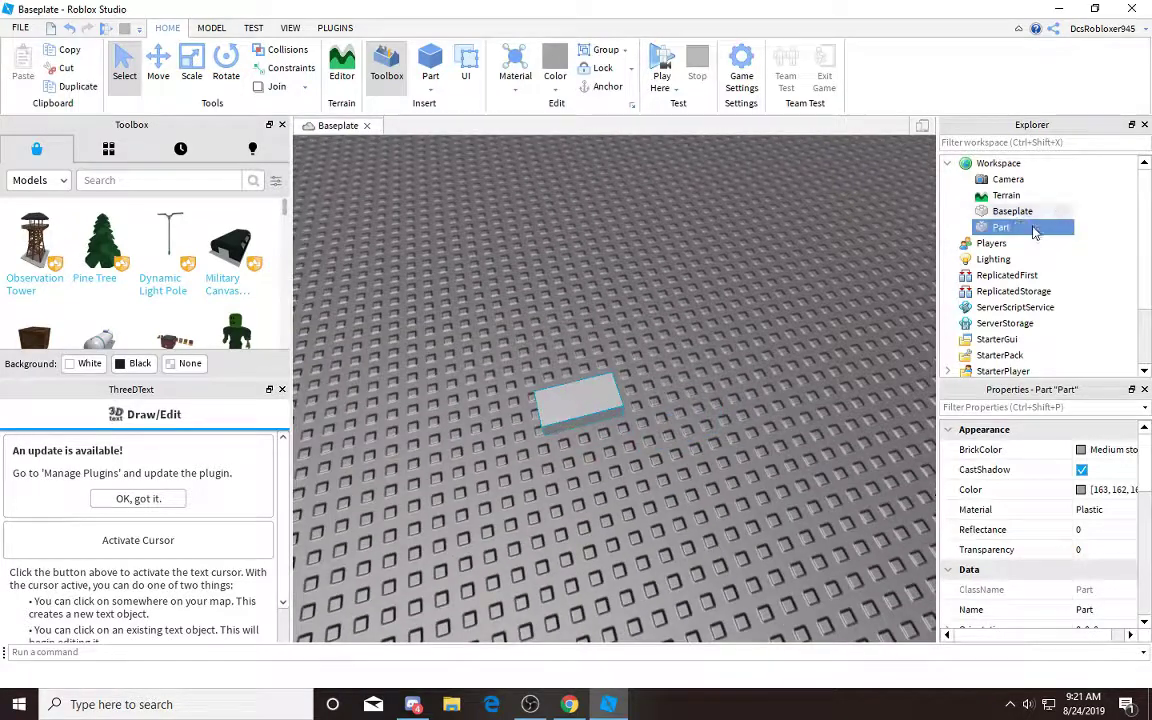
Add a SpecialMesh object inside the Part.
left_click(1020, 228)
type("s")
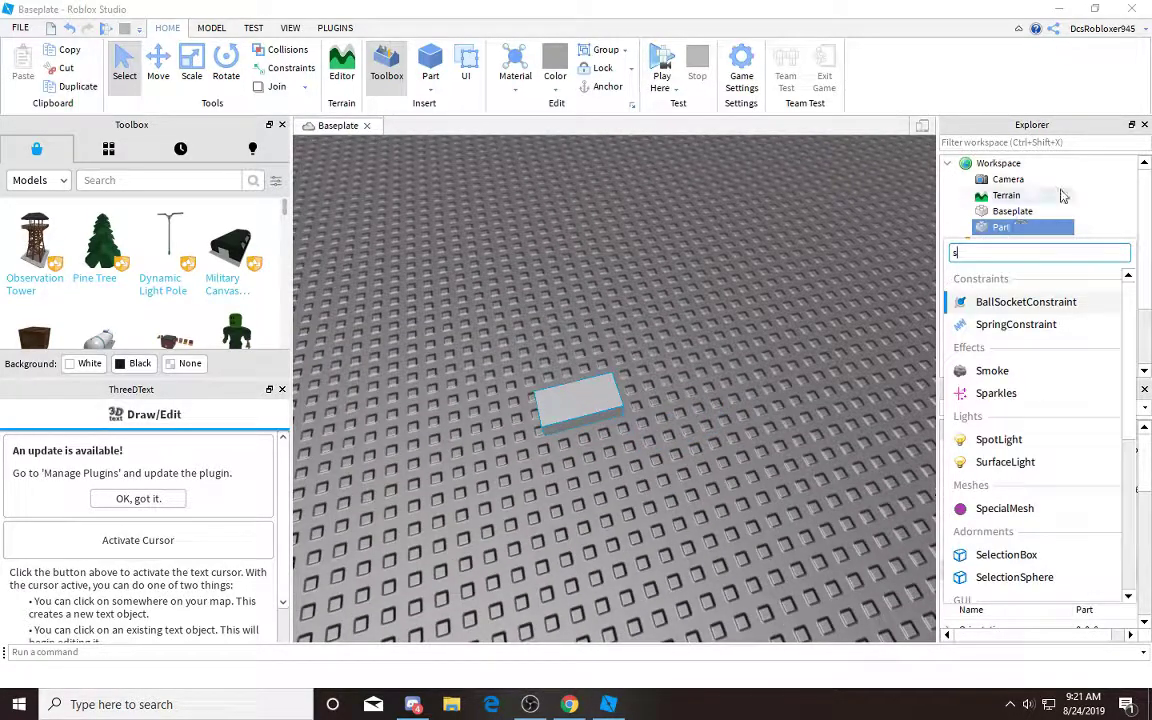
type("pecisa")
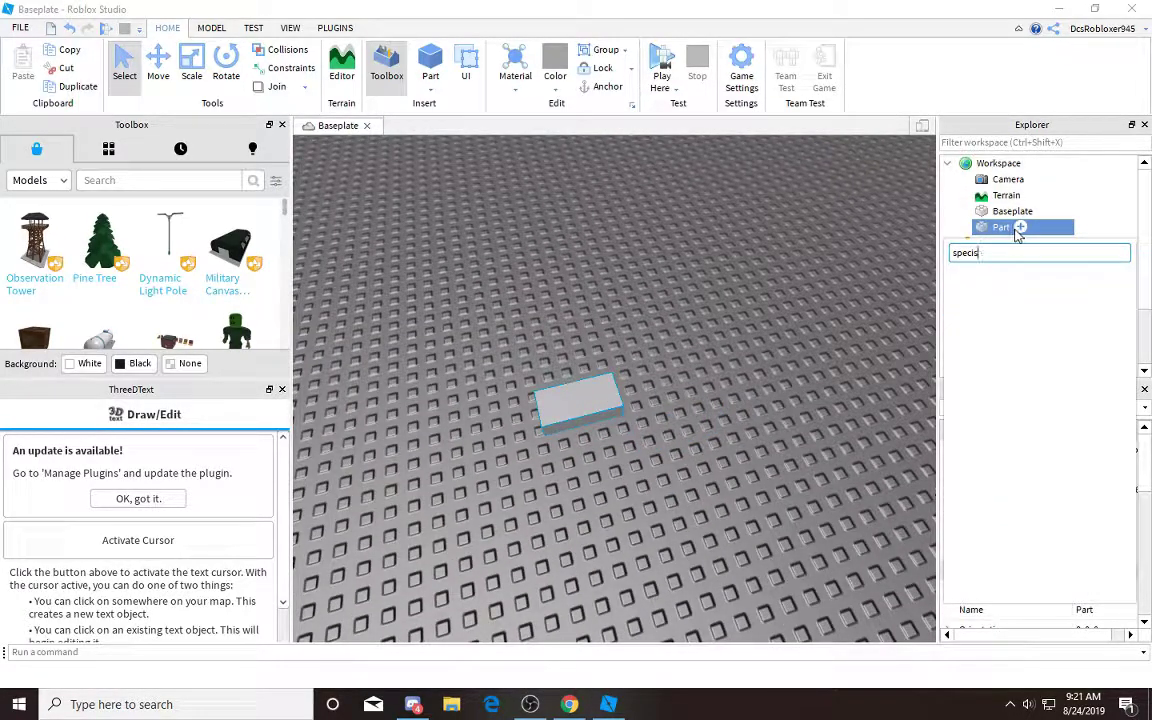
left_click(1015, 301)
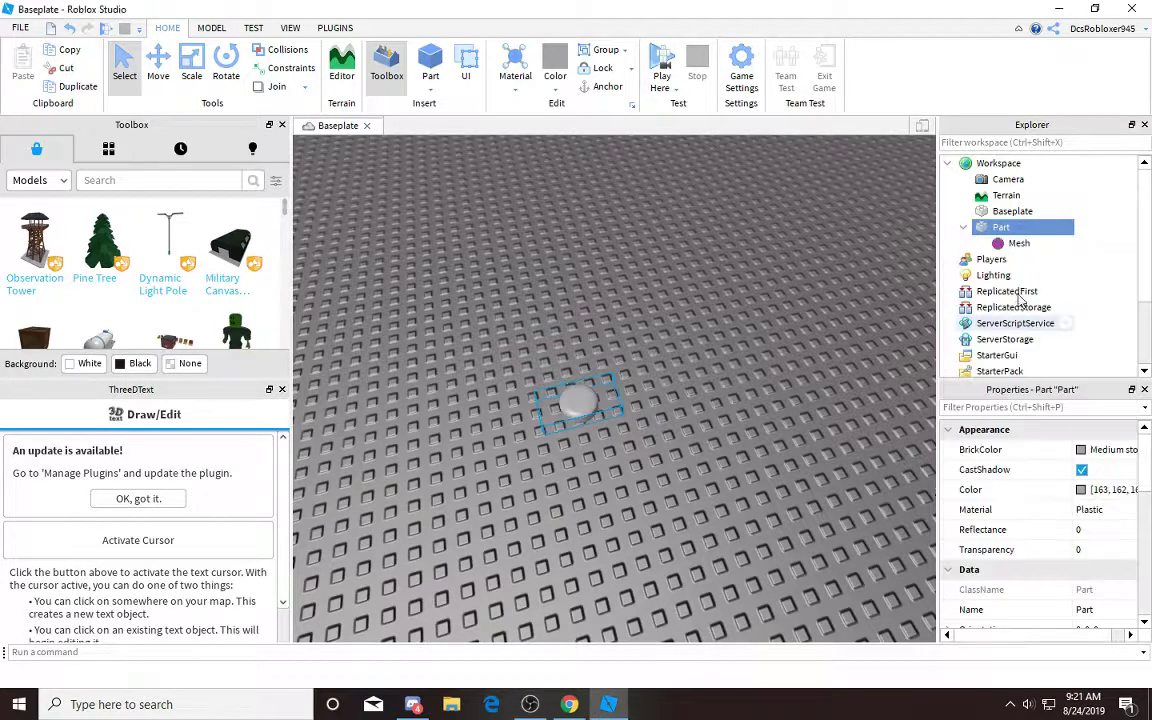
left_click(988, 243)
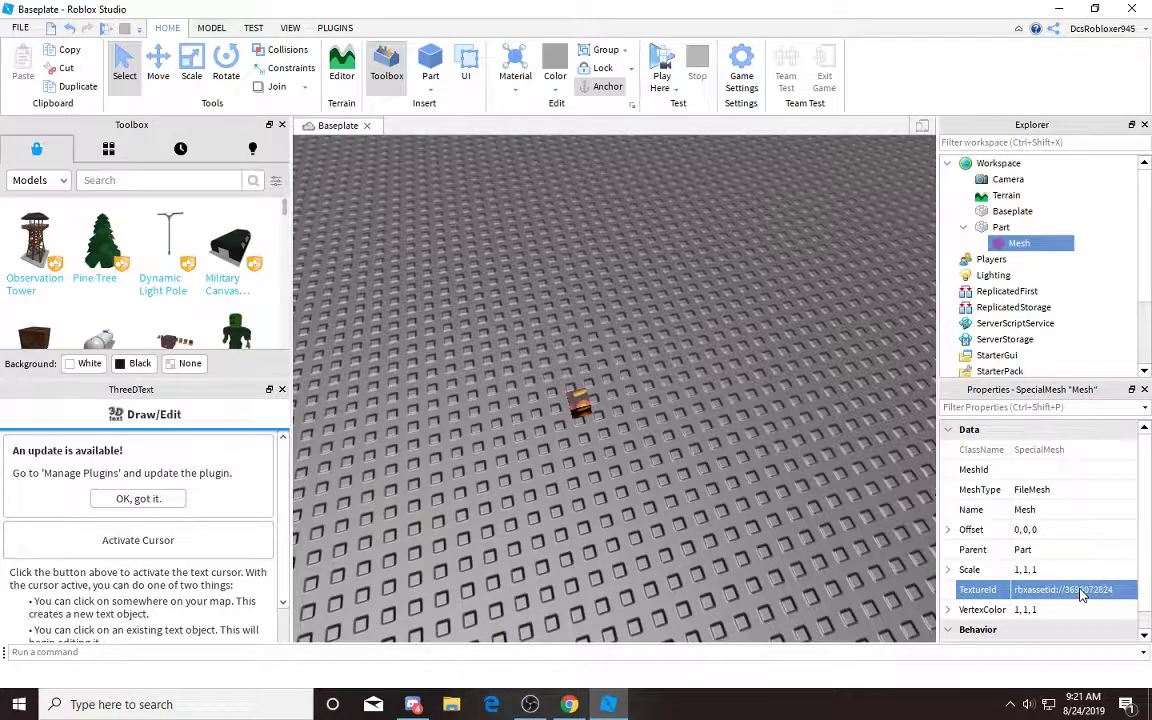
scroll(472, 480, "up", 8)
right_click_drag(472, 480, 471, 473)
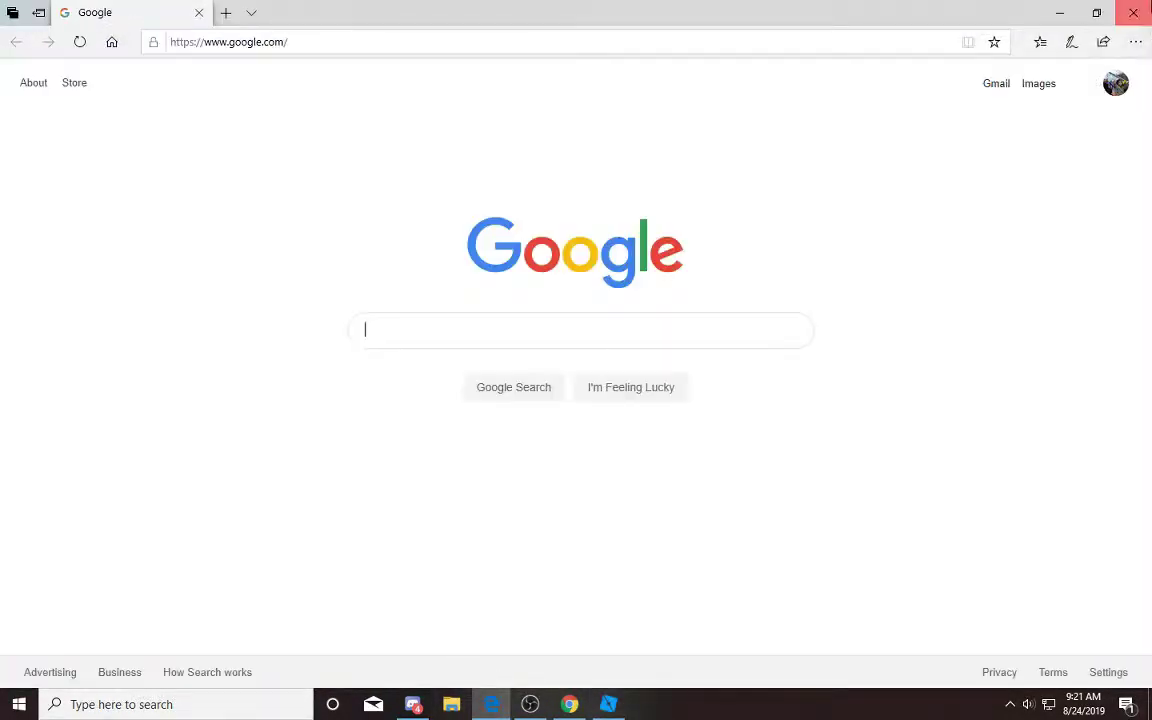
left_click(1137, 7)
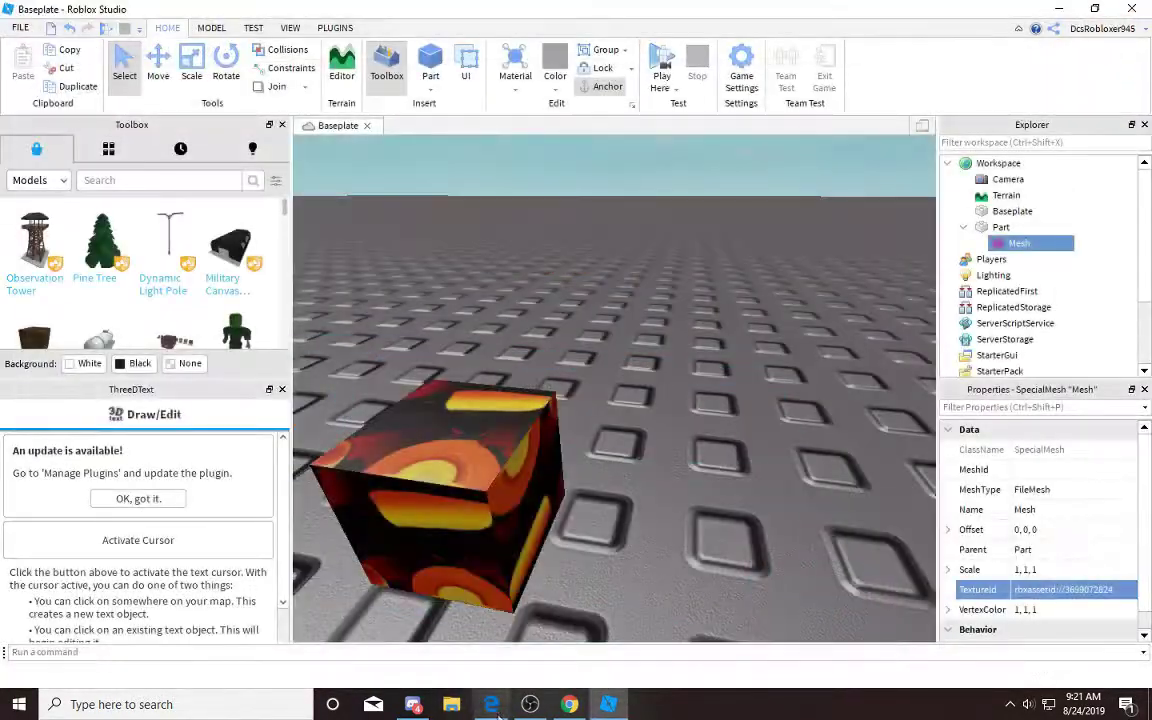
left_click(566, 704)
left_click(295, 13)
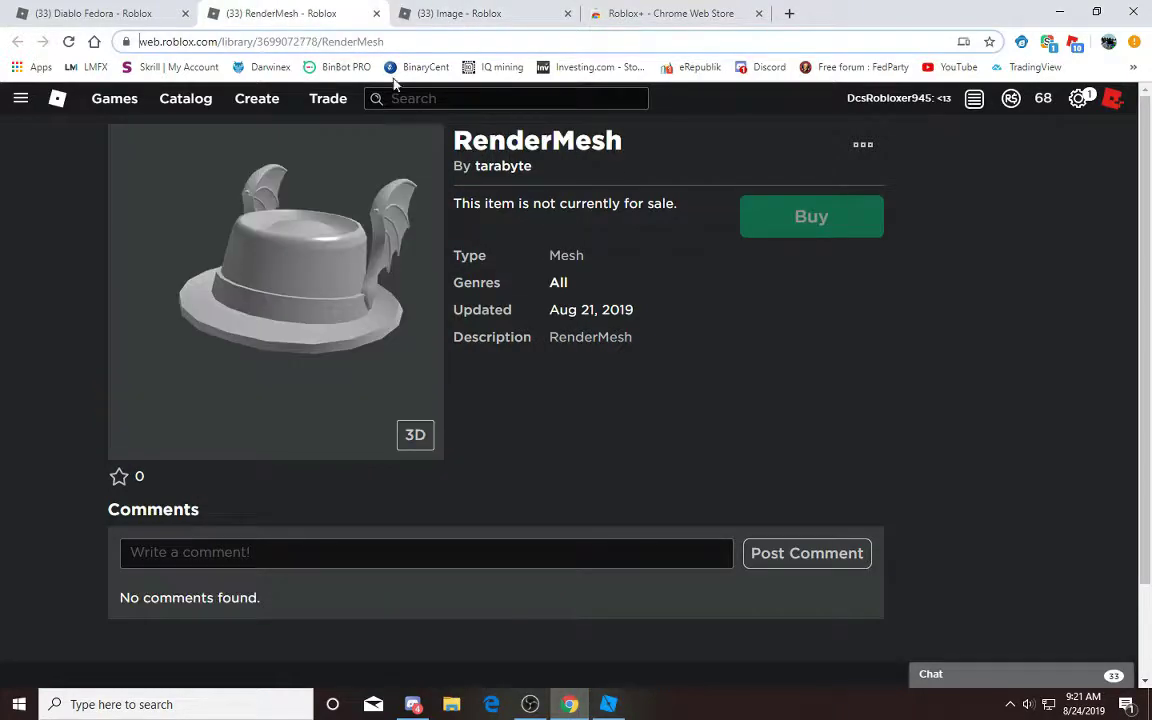
right_click(299, 45)
left_click(357, 152)
key("alt+Tab")
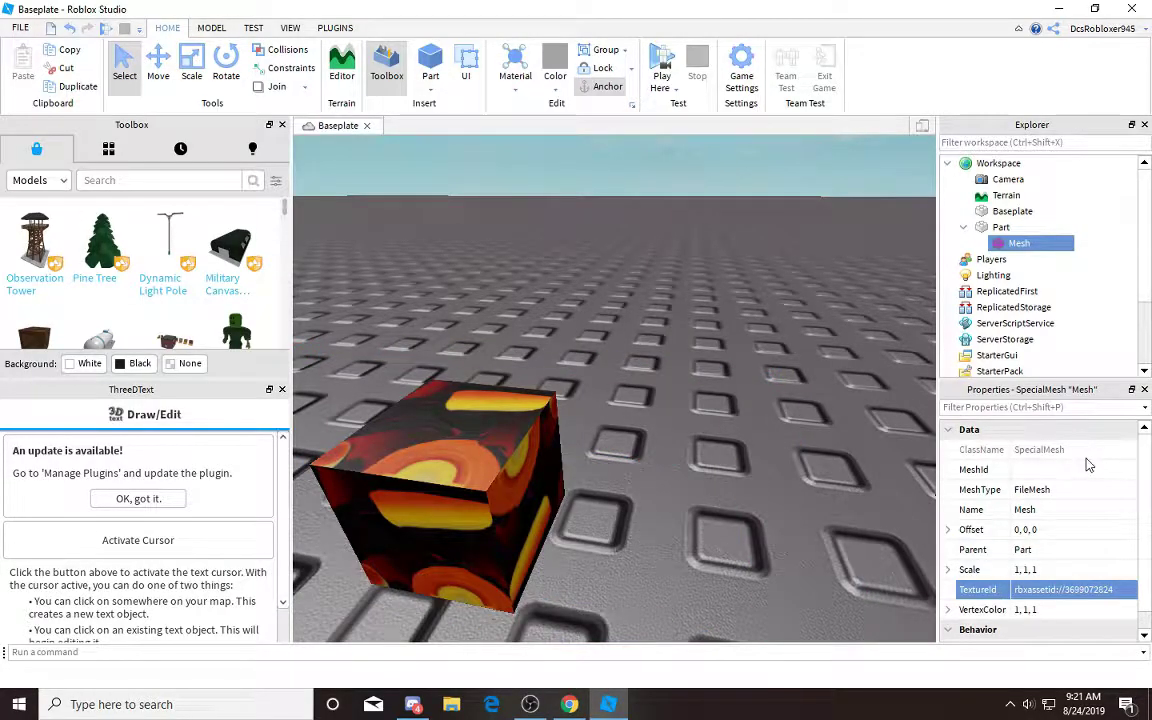
key("Return")
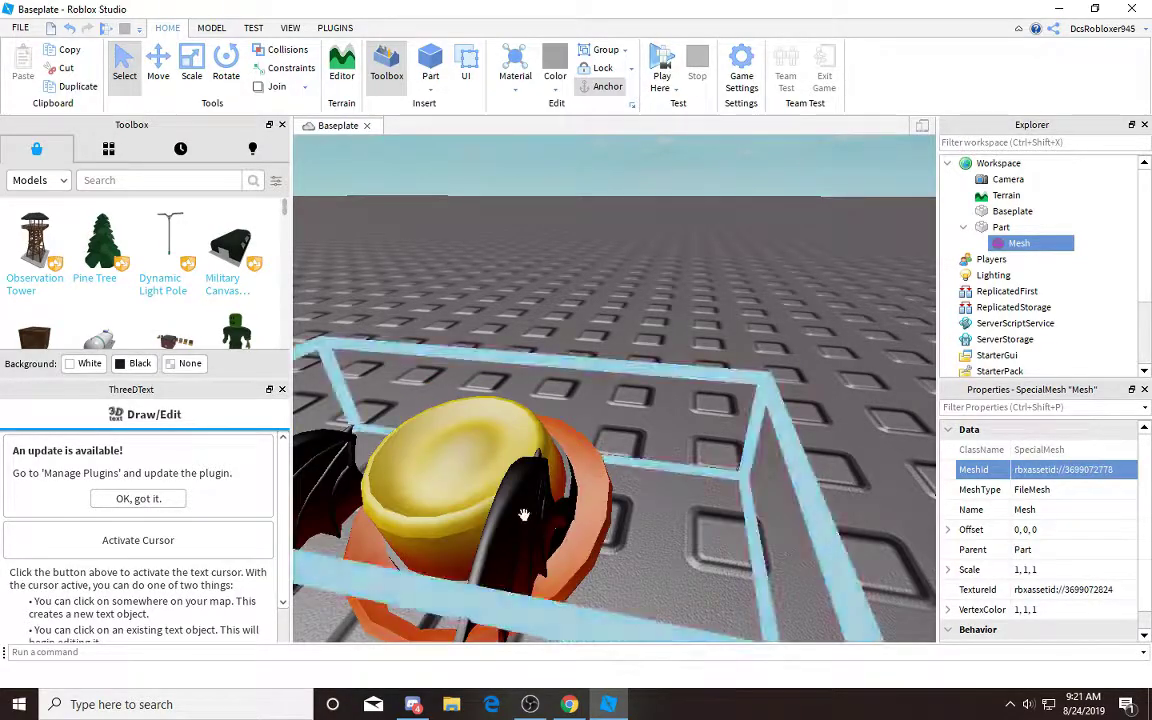
Examine the textured fedora mesh from several angles and distances.
left_click(524, 514)
scroll(522, 516, "down", 3)
right_click_drag(522, 516, 520, 515)
scroll(520, 515, "up", 5)
scroll(520, 502, "down", 4)
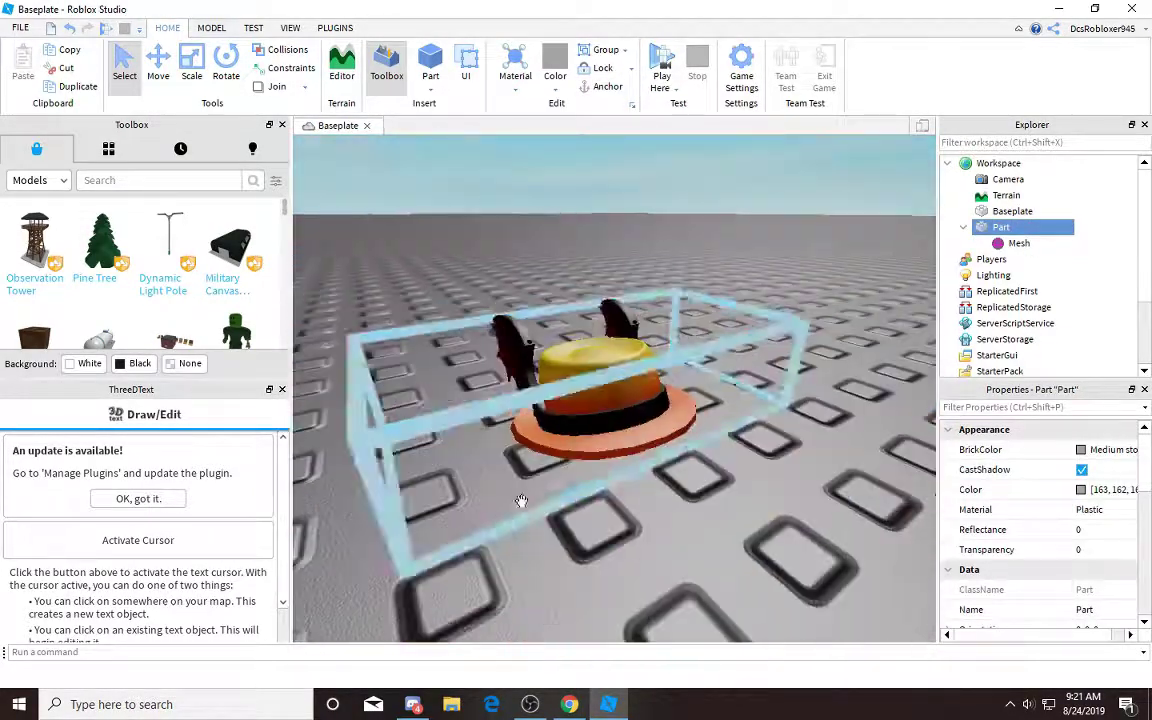
scroll(419, 260, "up", 5)
scroll(686, 373, "down", 5)
scroll(686, 373, "up", 5)
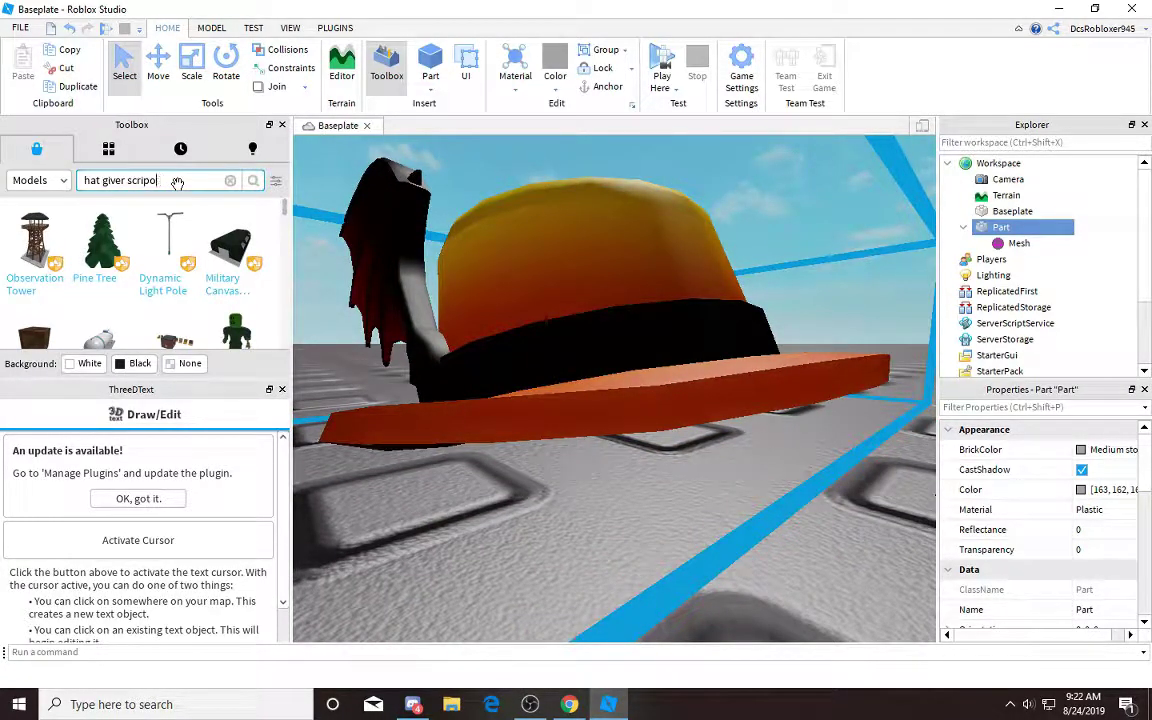
Search the Toolbox models for "hat giver script" and insert a Hat Giver Script into the place.
type("t")
key("Return")
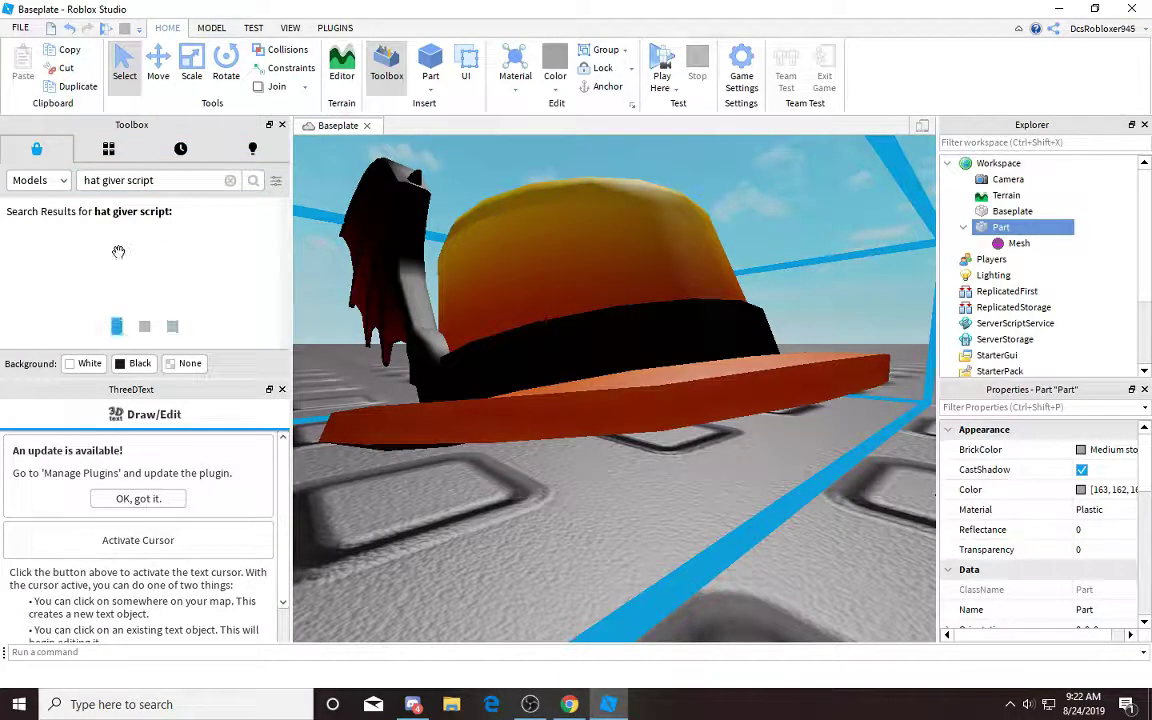
scroll(47, 280, "down", 1)
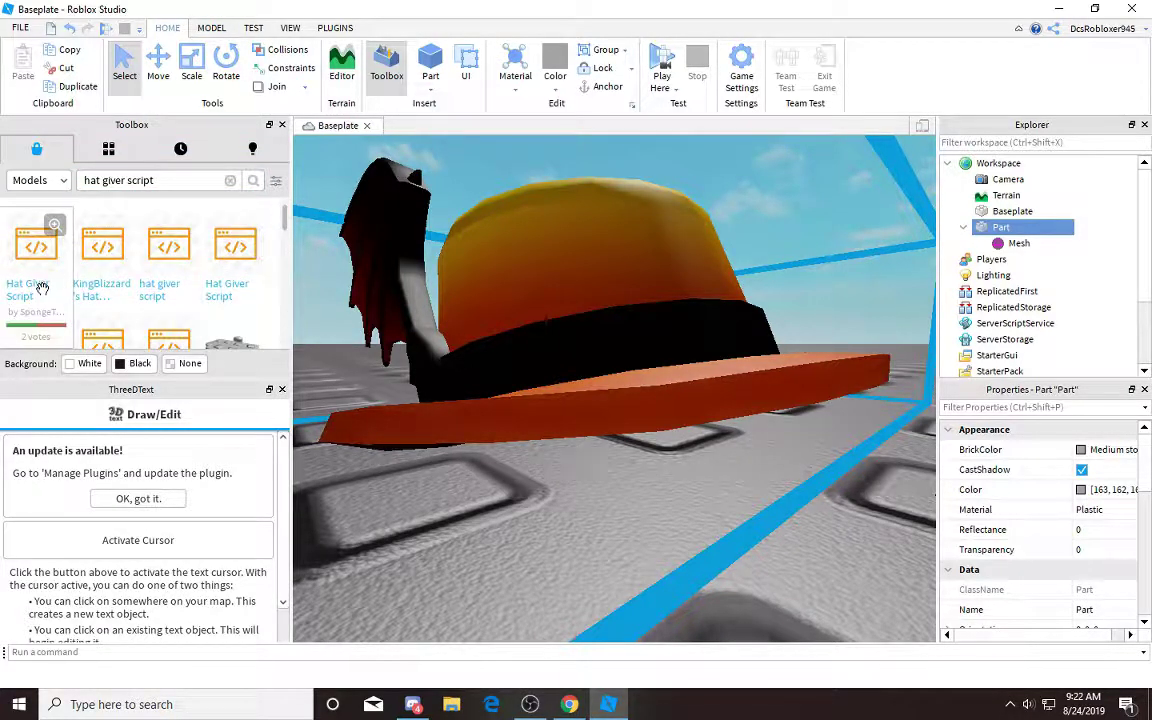
left_click(34, 264)
scroll(650, 314, "down", 10)
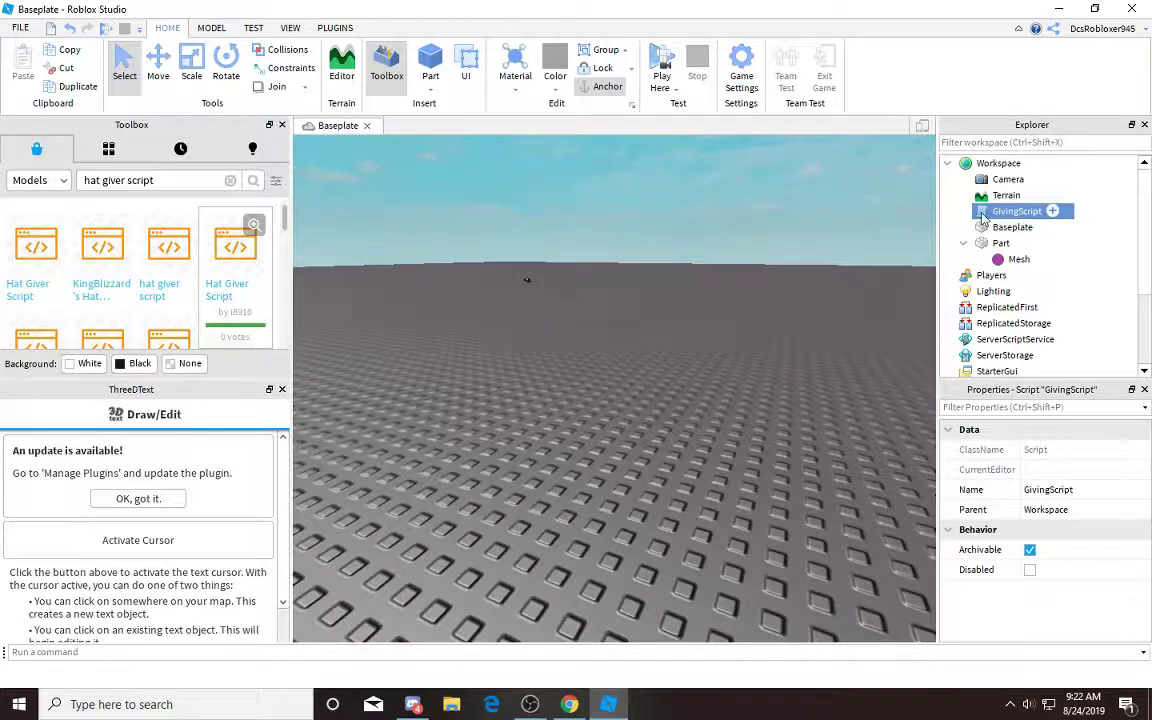
Check the code of GivingScript, close it and move the script into the Part that holds the mesh.
double_click(983, 214)
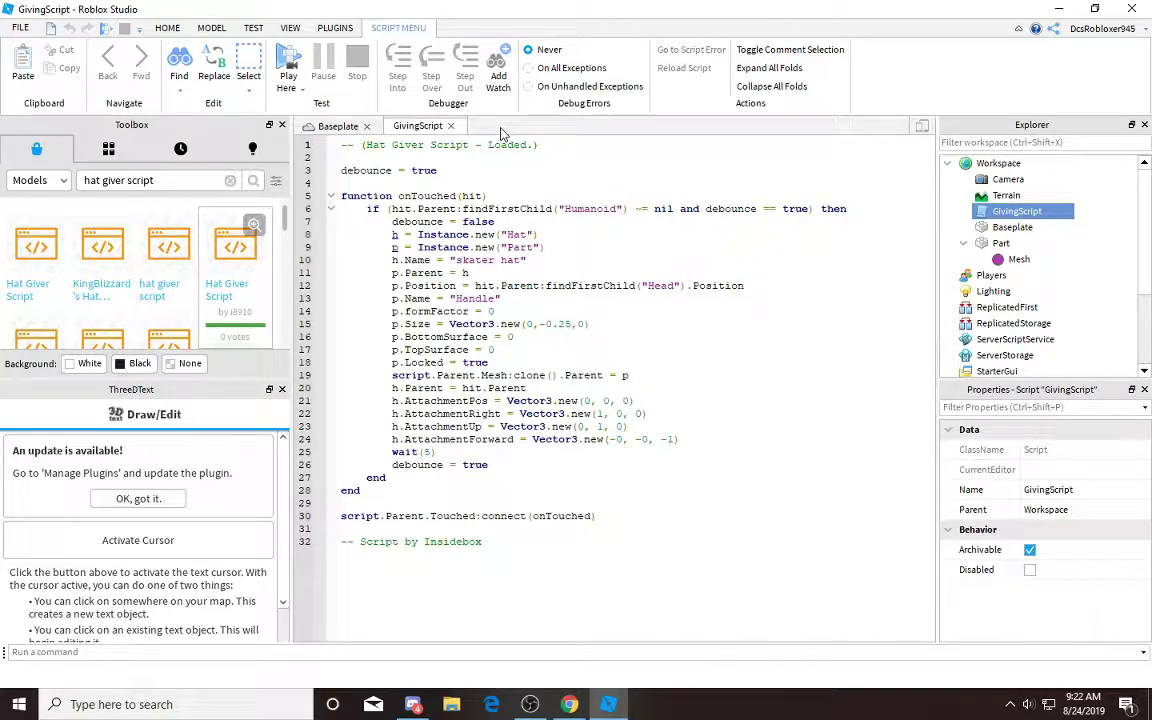
left_click(452, 126)
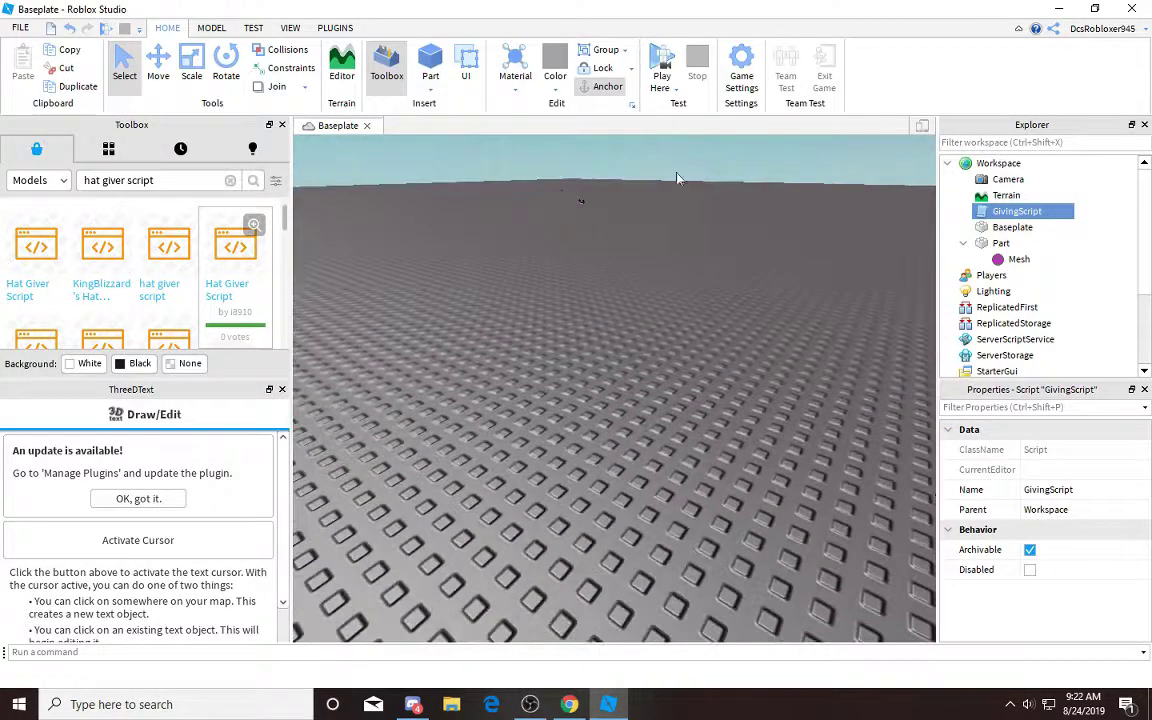
right_click_drag(771, 246, 766, 258)
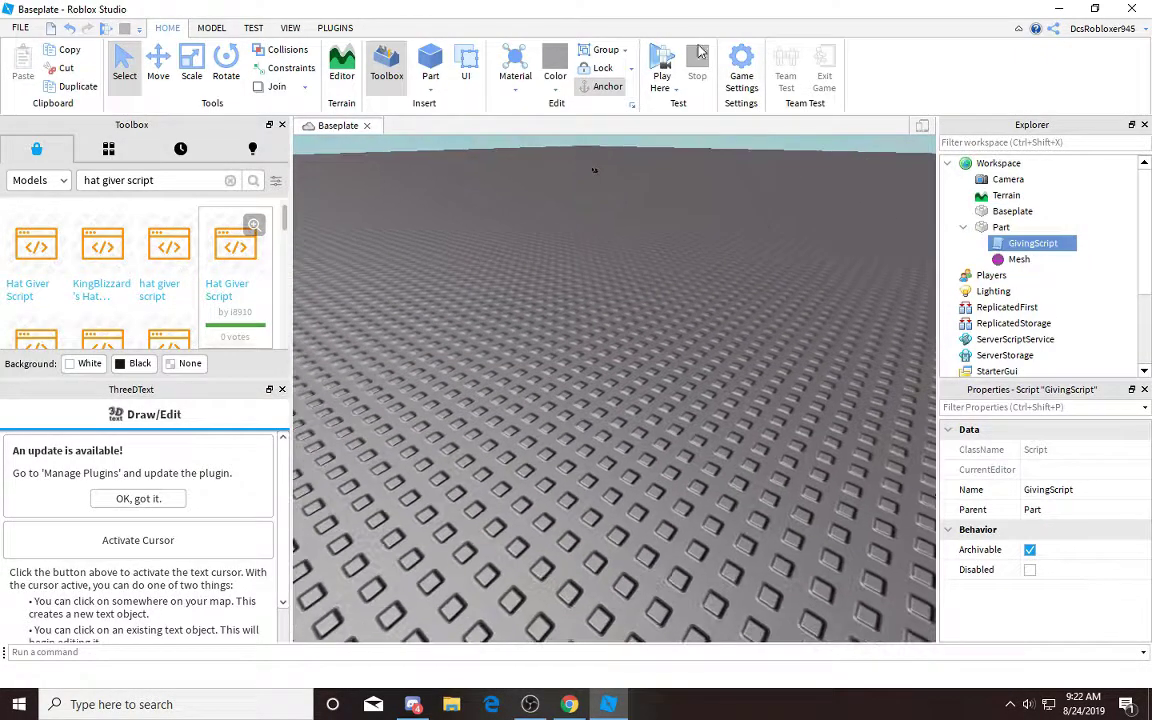
Start a play test near the fedora and delete the InstalationWizard and NeonGreenAnimalHood accessories from the player's character.
left_click(662, 68)
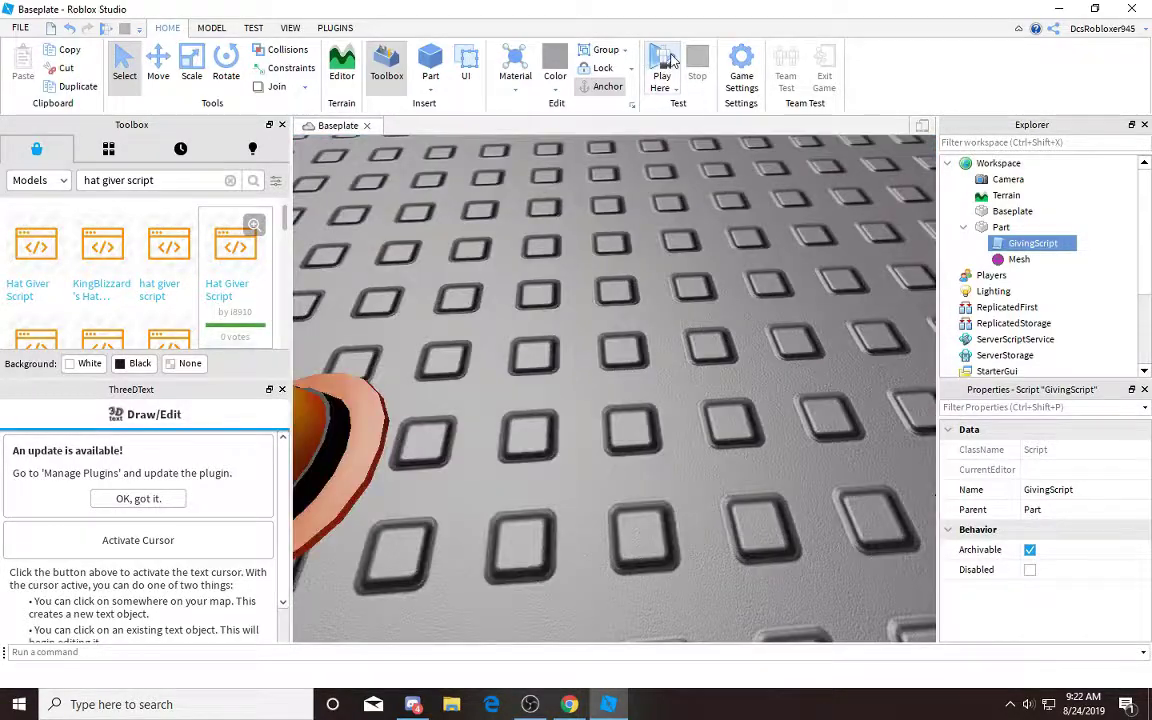
left_click(670, 60)
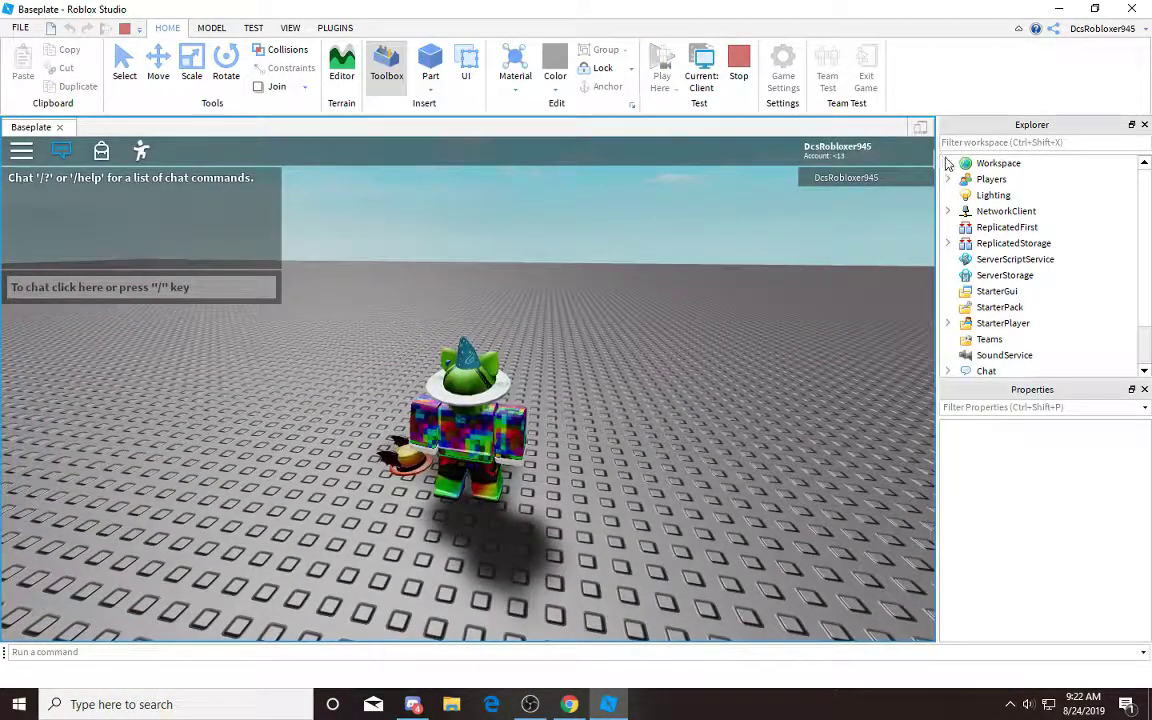
left_click(947, 163)
left_click(964, 212)
left_click(1025, 324)
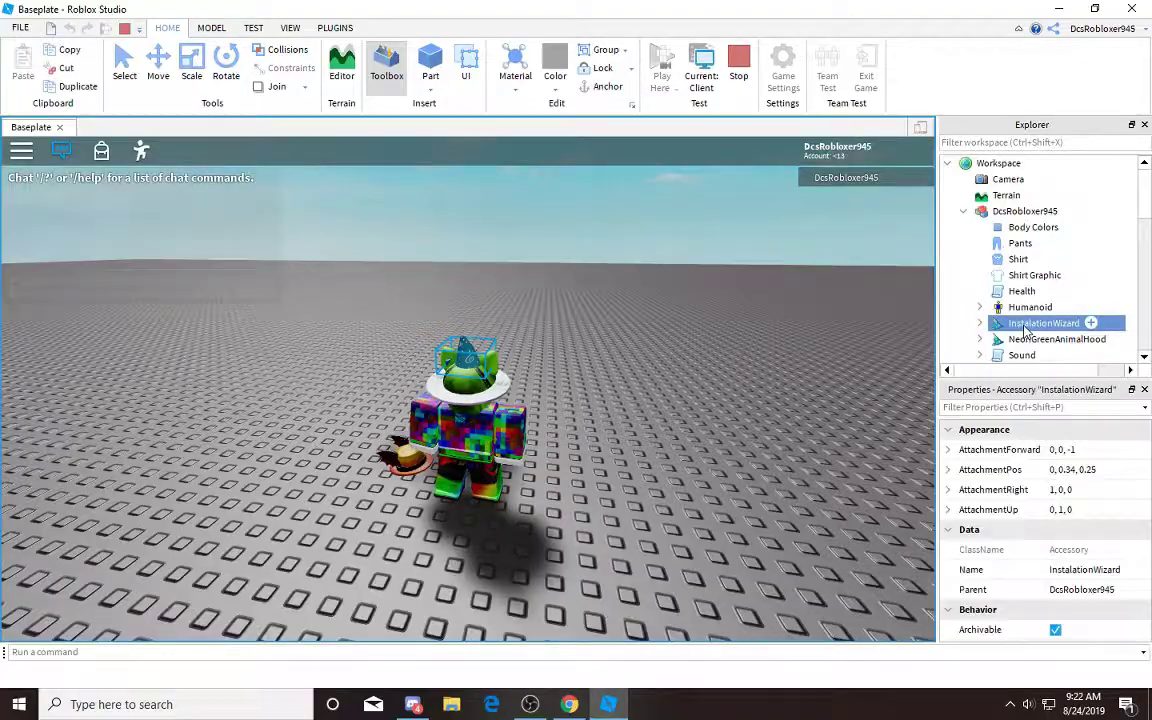
key("Delete")
key("Delete")
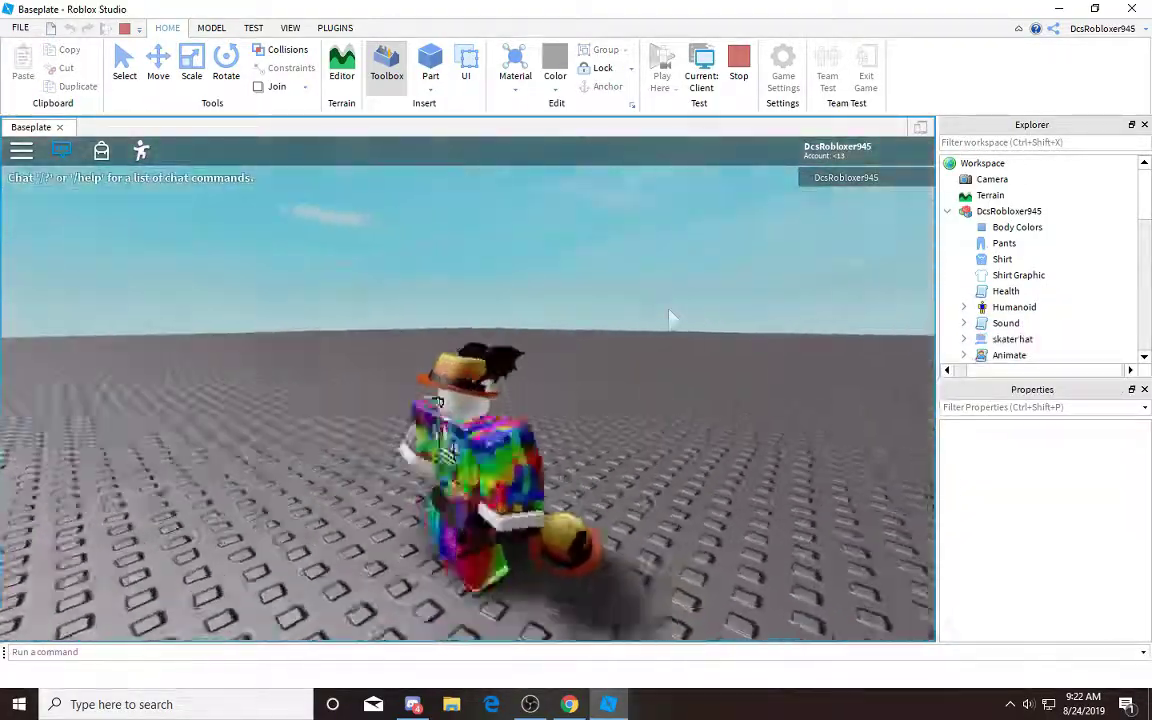
Walk the character into the fedora giver to put on the hat and view it from the side and front.
key("w")
right_click_drag(669, 310, 669, 310)
right_click_drag(565, 420, 565, 420)
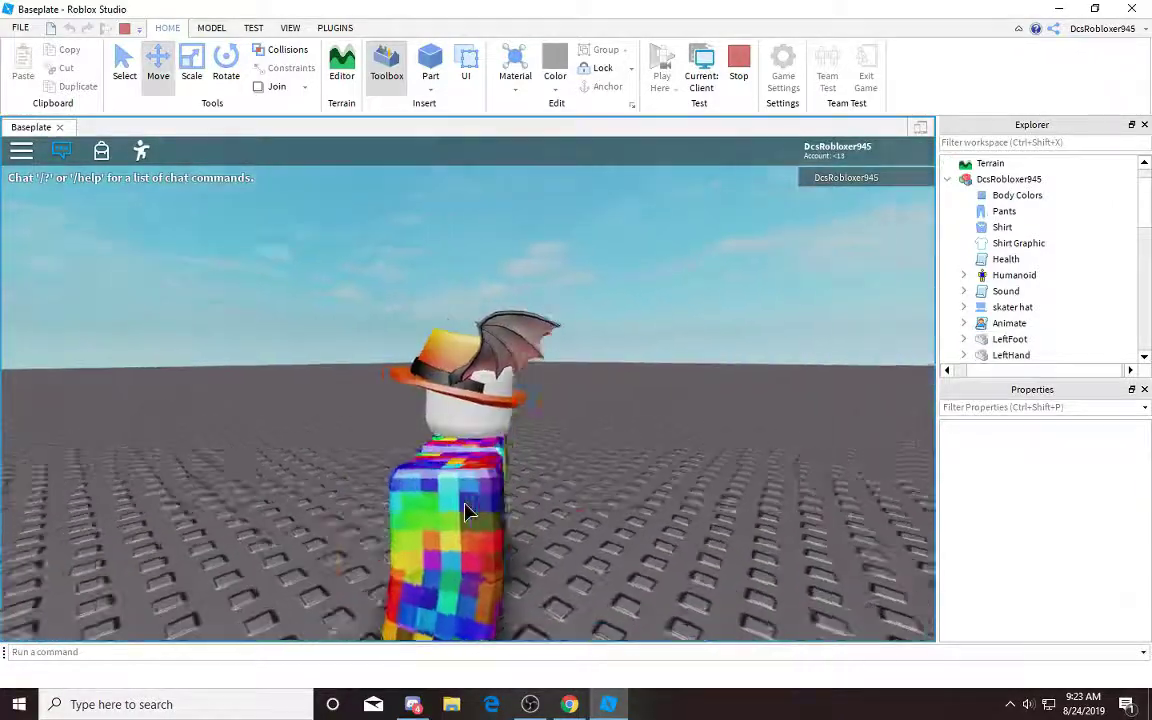
right_click_drag(465, 512, 465, 512)
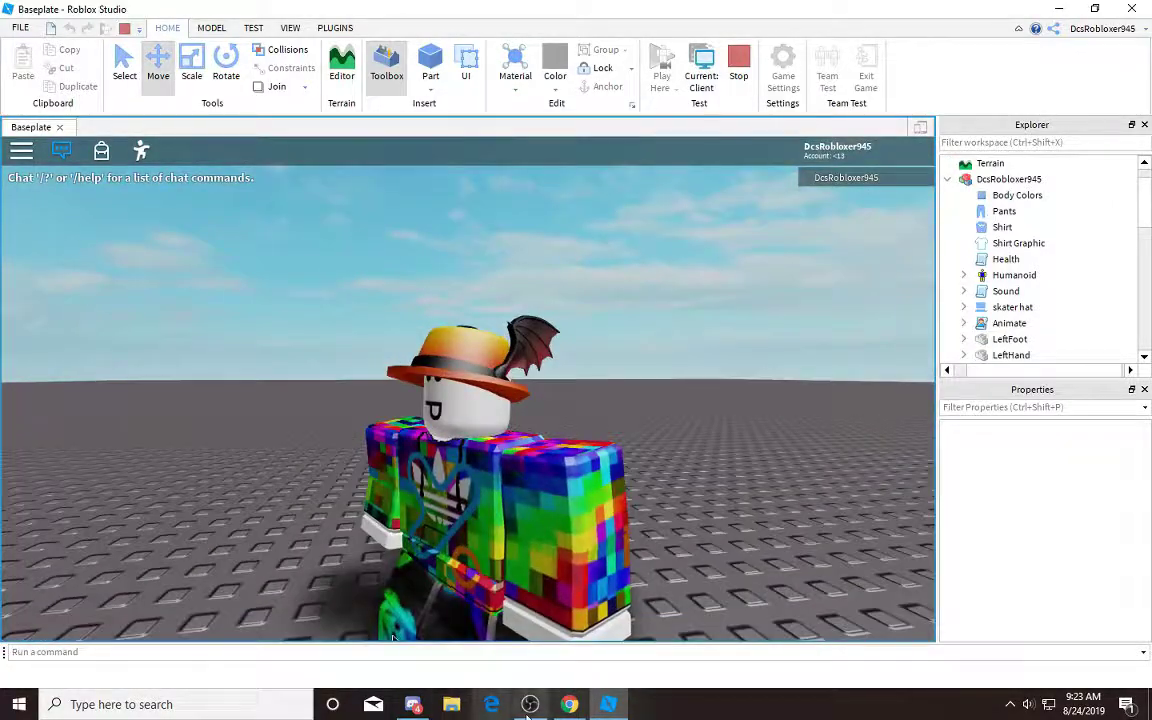
Inspect the contents of the character's skater hat, open the Sound script and return to the Baseplate game view.
left_click(963, 291)
left_click(981, 307)
left_click(981, 307)
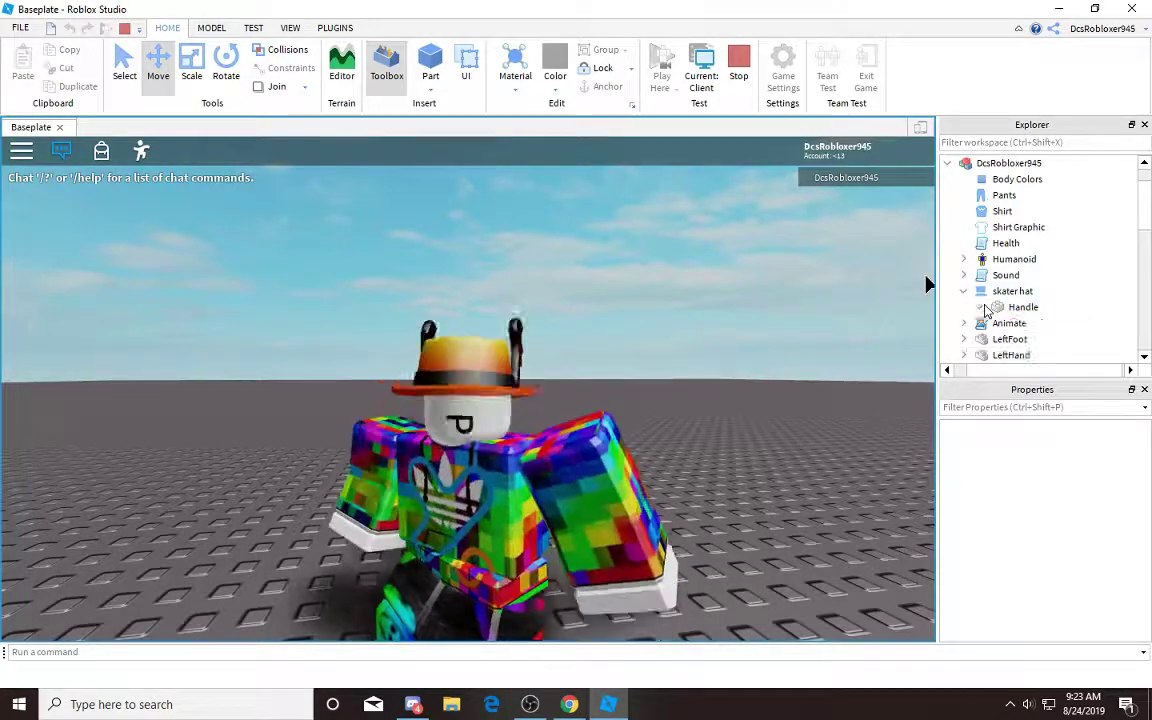
scroll(1010, 295, "down", 1)
double_click(1006, 243)
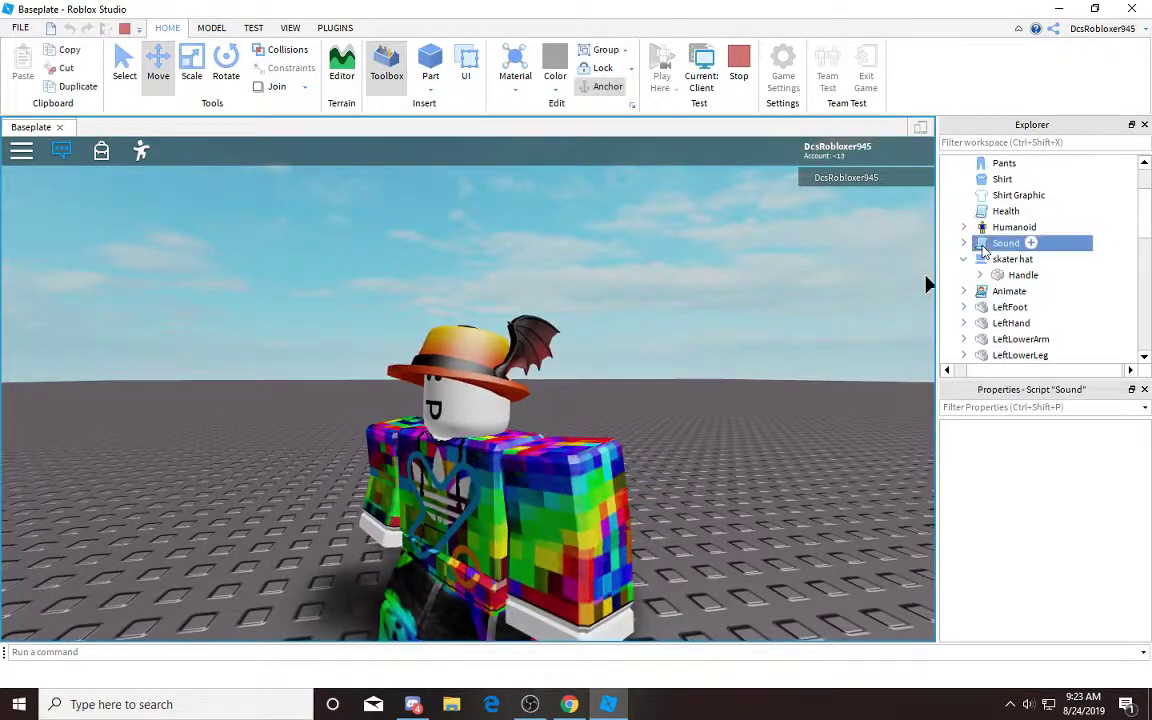
left_click(35, 128)
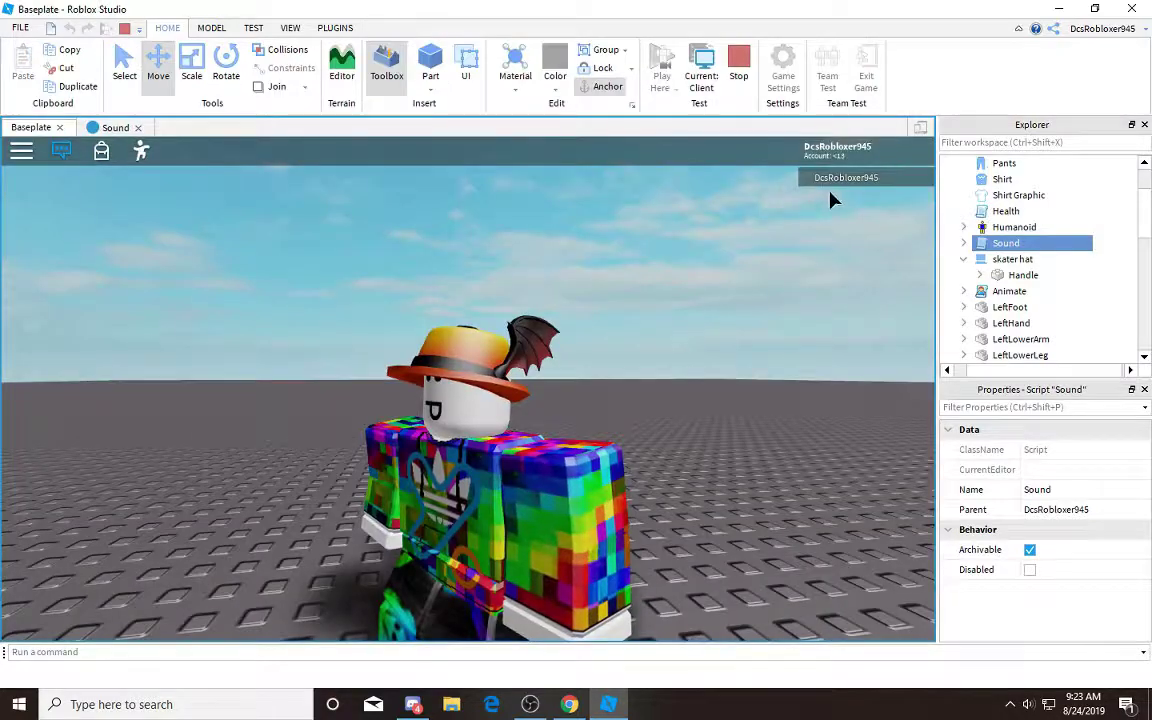
Examine the worn fedora's fit on the character's head from behind, from the side and up close.
scroll(609, 524, "up", 3)
right_click_drag(605, 513, 446, 498)
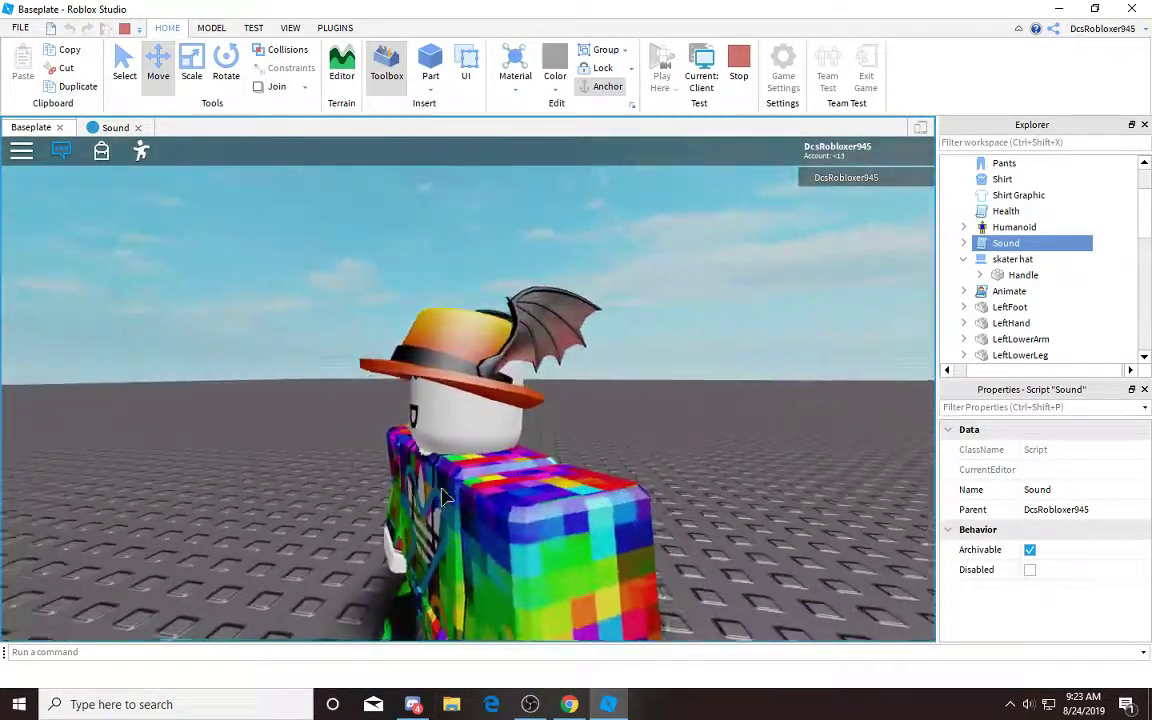
scroll(590, 343, "up", 3)
right_click_drag(590, 343, 590, 343)
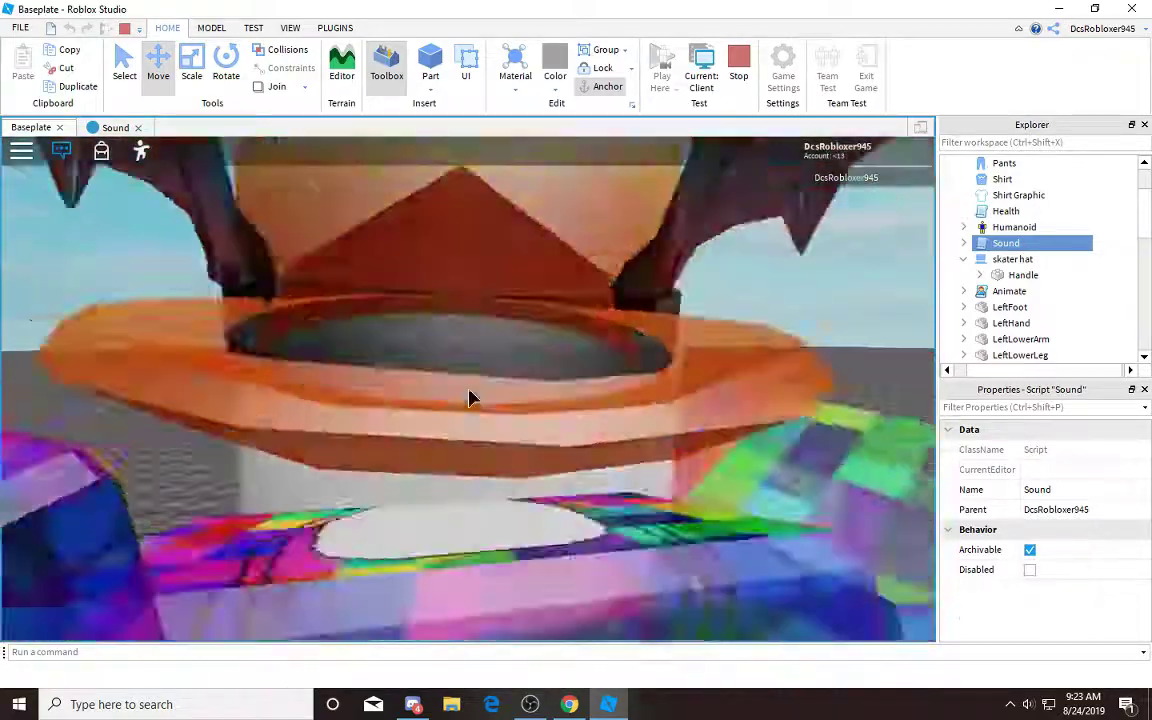
scroll(470, 398, "down", 5)
right_click_drag(470, 398, 470, 398)
key("s")
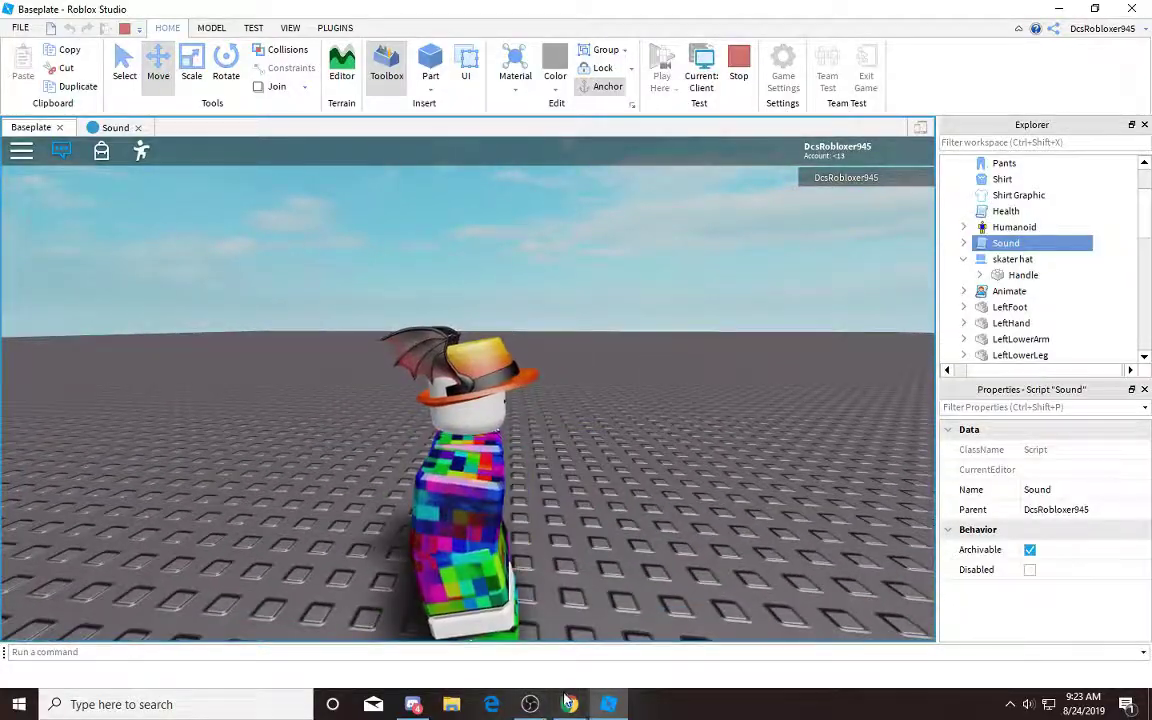
Switch to Chrome, open the creator's profile from the RenderMesh page and look through its Creations and About sections.
left_click(604, 706)
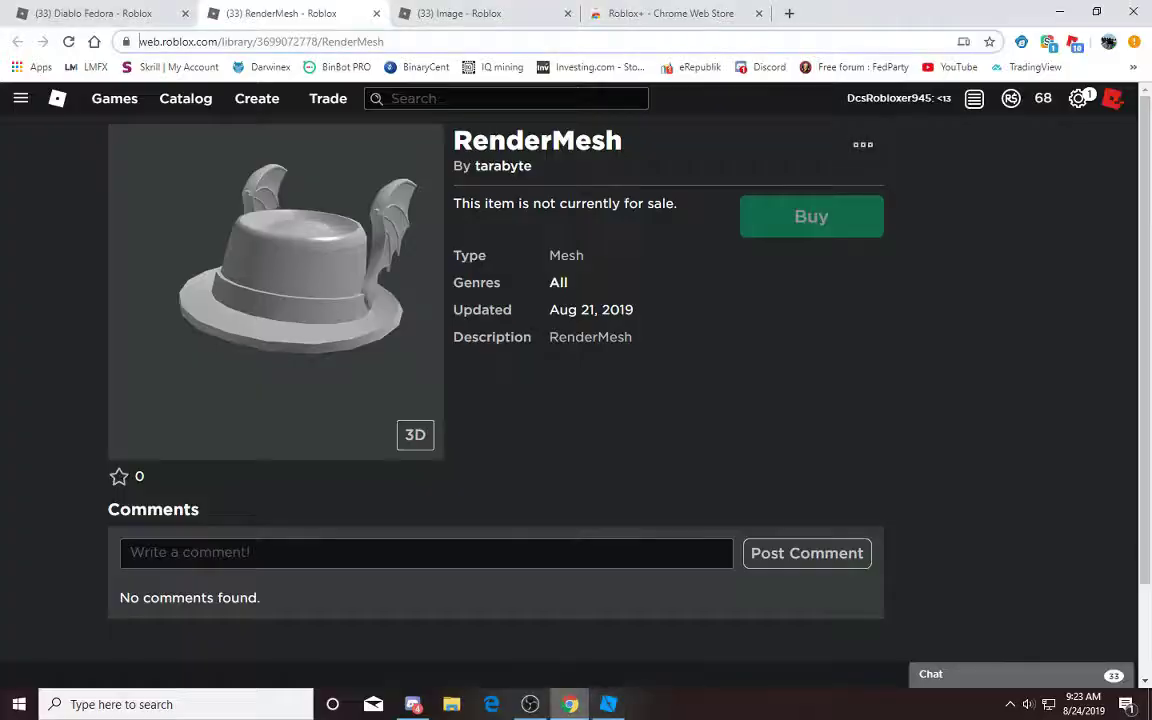
left_click(497, 168)
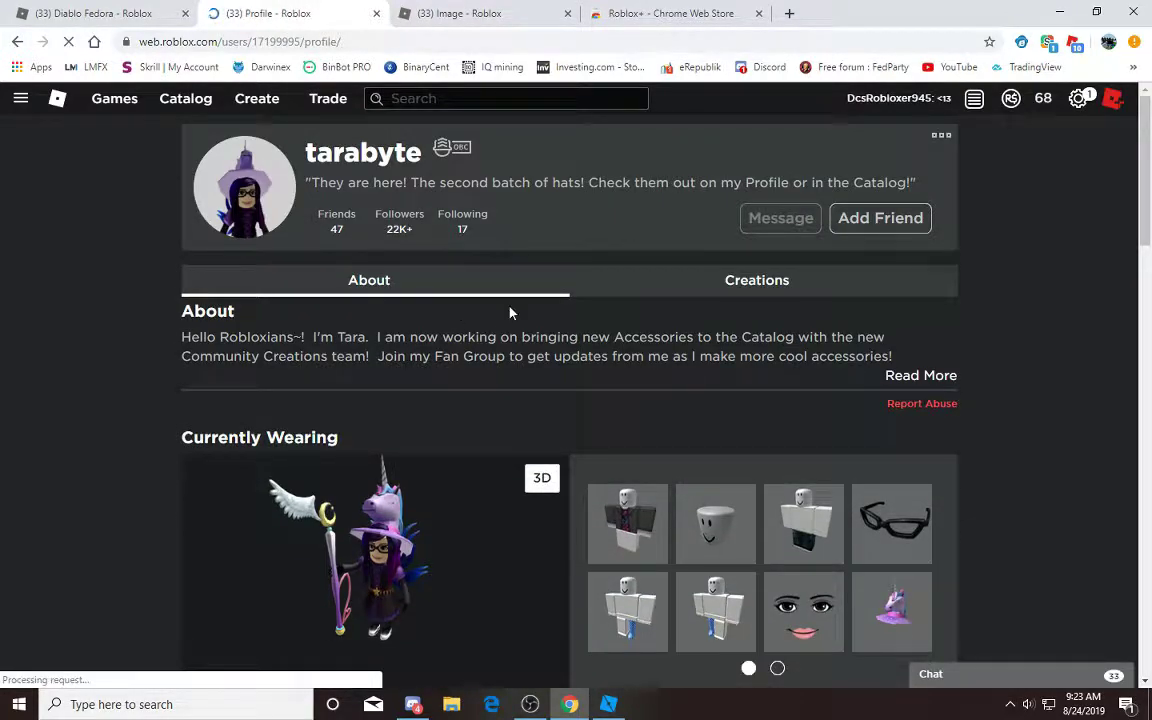
scroll(507, 372, "down", 3)
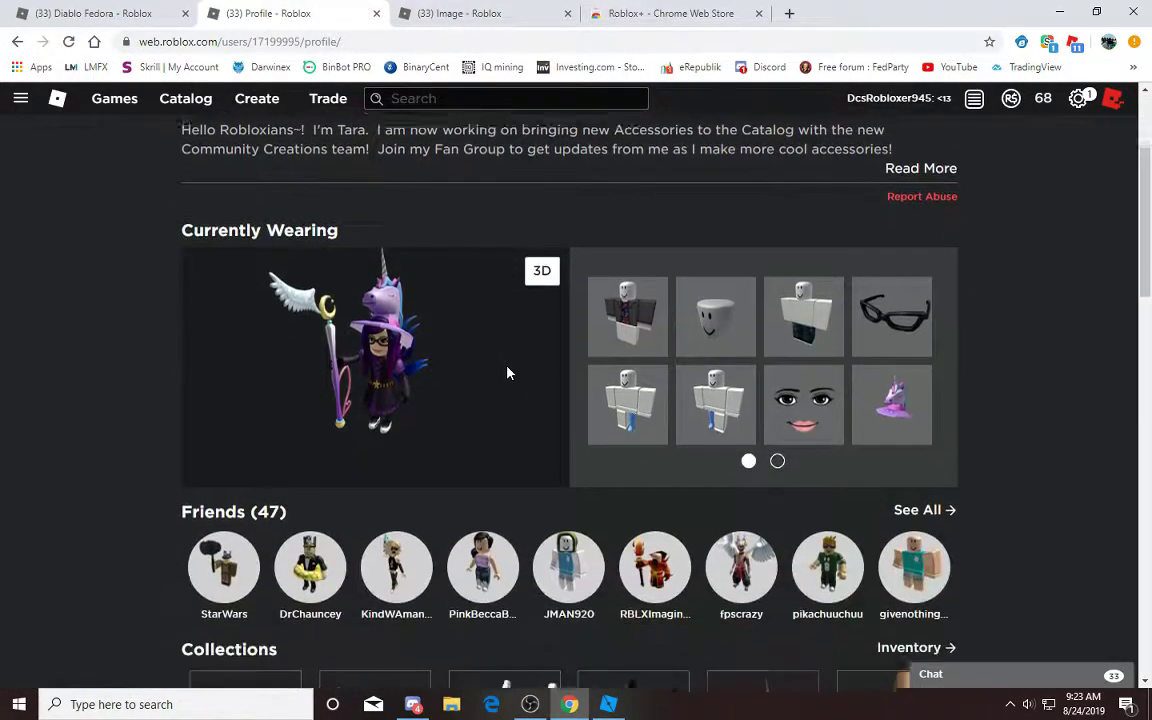
scroll(507, 372, "up", 2)
left_click(679, 262)
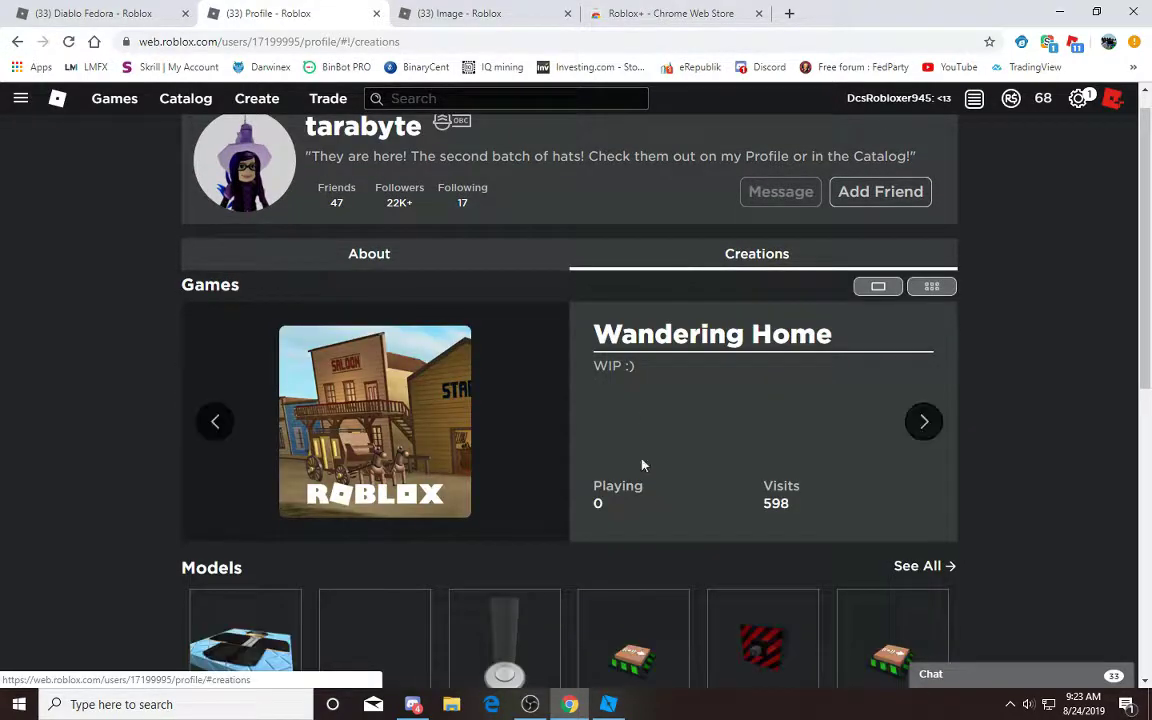
scroll(647, 490, "down", 1)
scroll(427, 252, "up", 1)
left_click(427, 254)
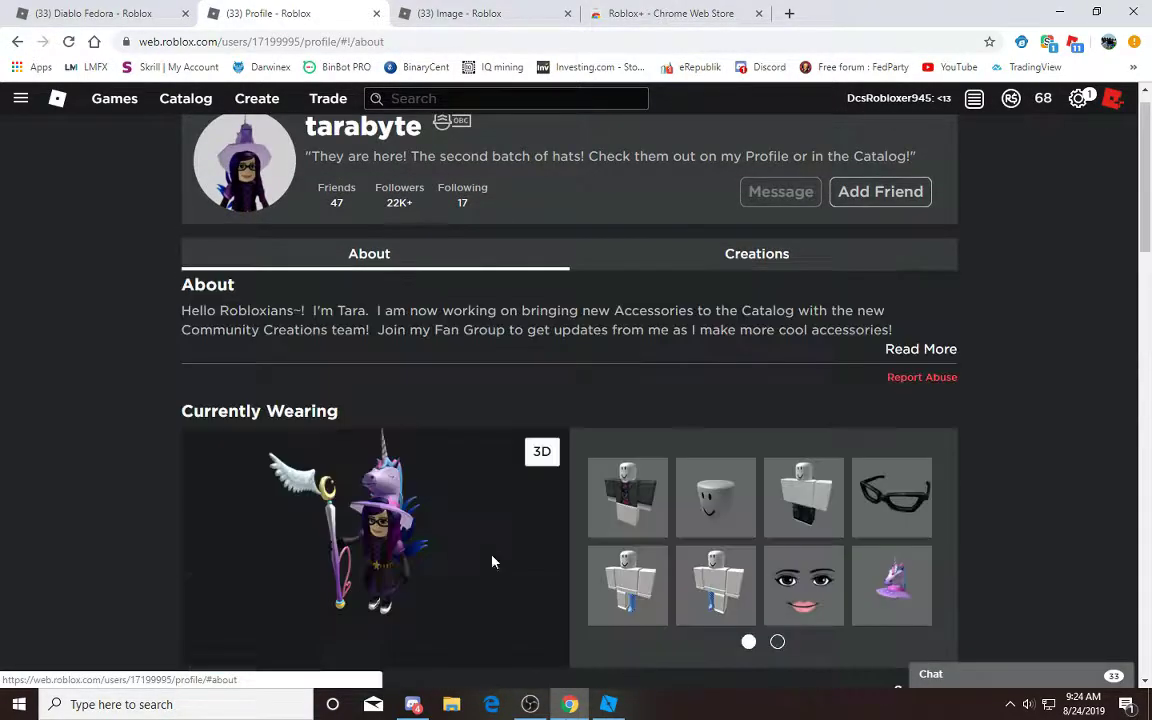
Switch back to Roblox Studio and inspect the worn fedora from below, close up and from farther away.
left_click(612, 706)
right_click_drag(430, 457, 427, 449)
scroll(425, 457, "up", 2)
scroll(427, 449, "up", 3)
scroll(469, 389, "down", 1)
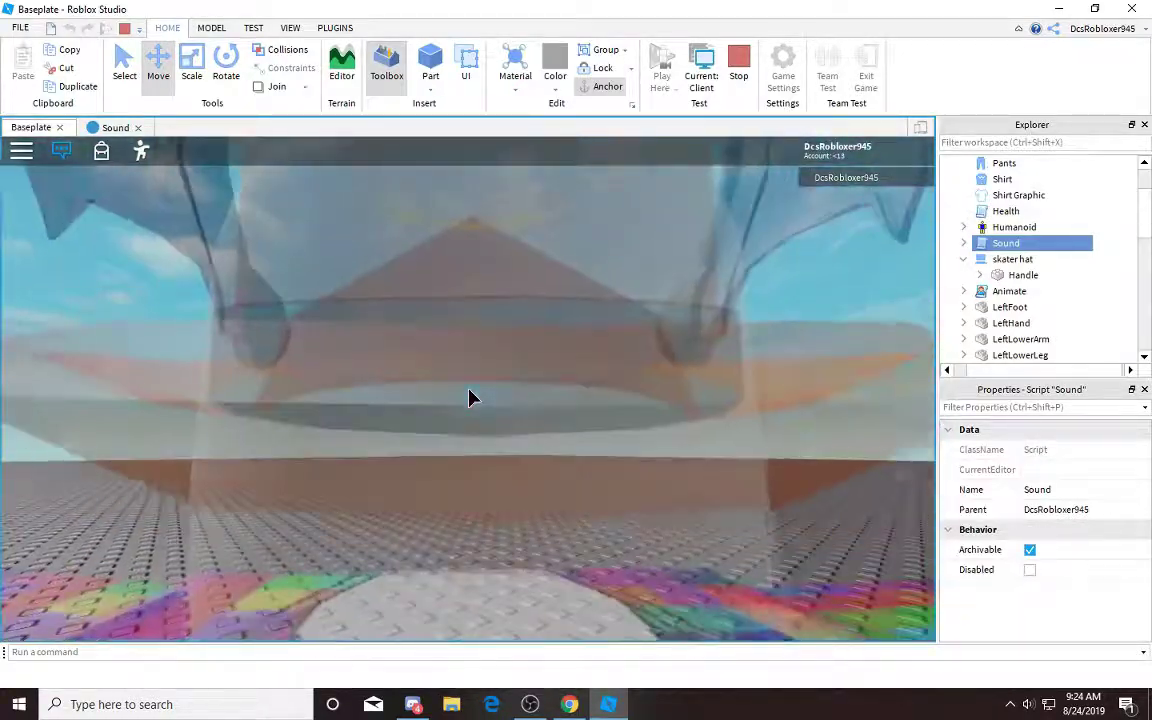
scroll(469, 389, "down", 2)
right_click_drag(469, 389, 477, 398)
scroll(474, 389, "up", 1)
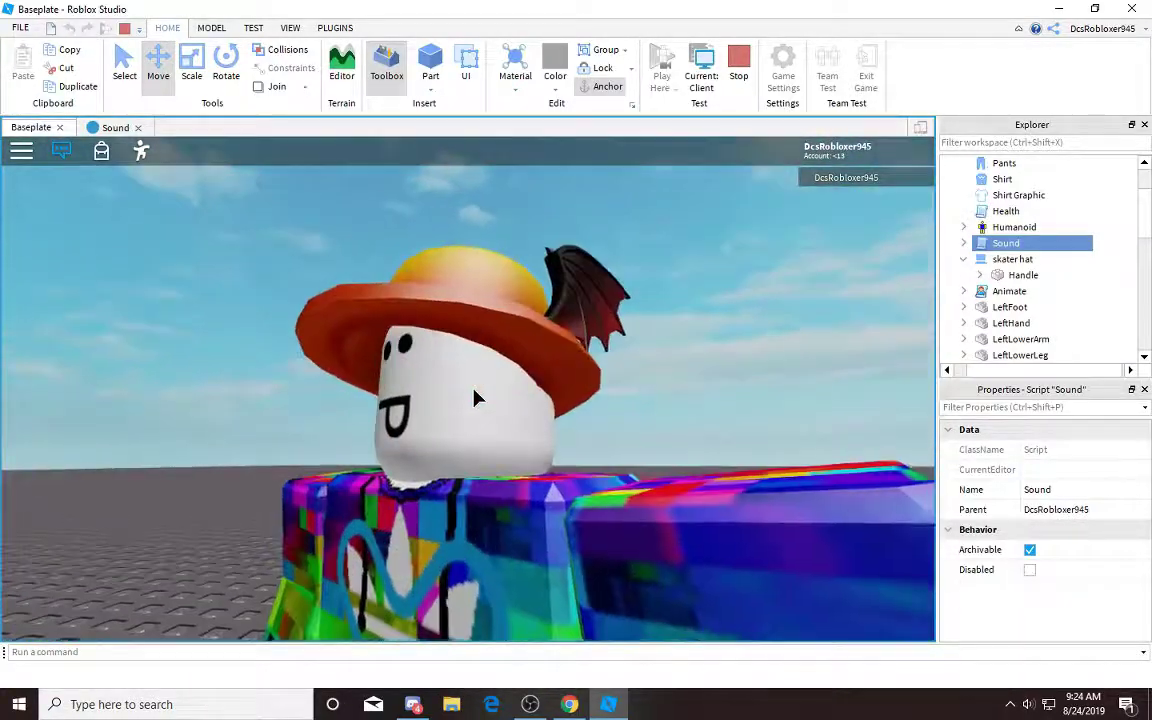
scroll(475, 398, "down", 3)
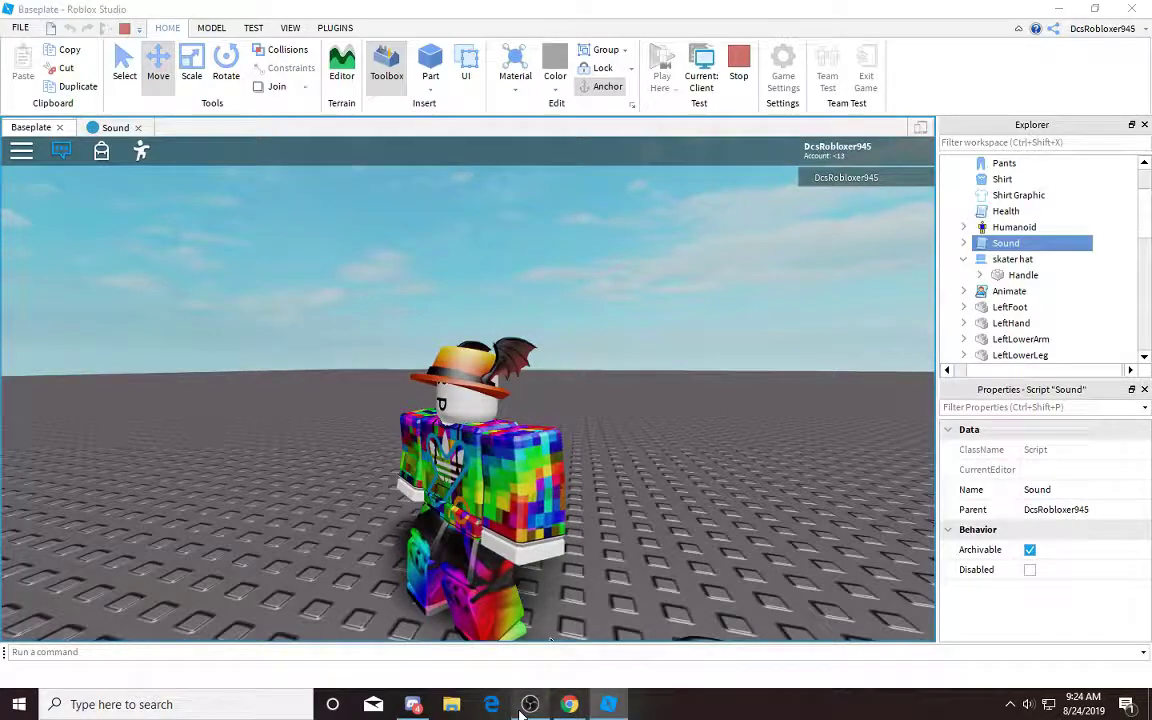